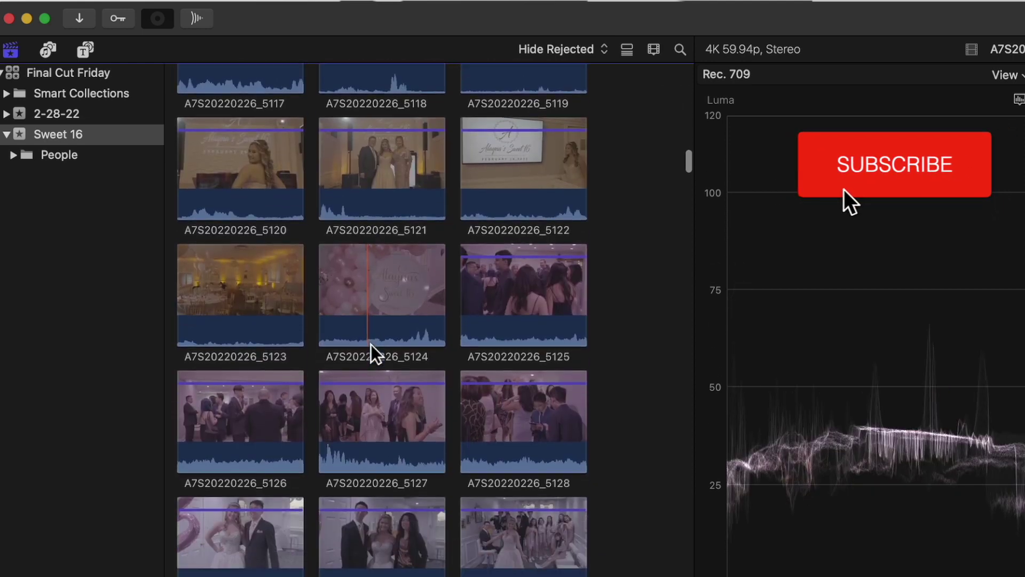
- Browse the footage clips in the Sweet 16 event, from the first Feb 26, 2022 clips through the party shots
scroll(369, 351, up, 15)
scroll(366, 350, up, 5)
scroll(366, 350, down, 10)
scroll(366, 339, down, 2)
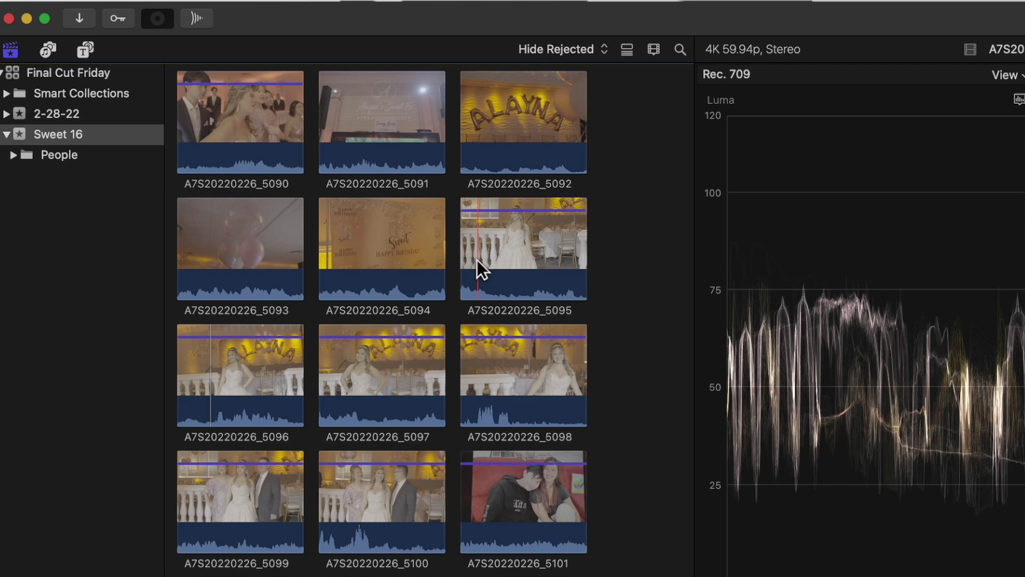
scroll(477, 260, down, 10)
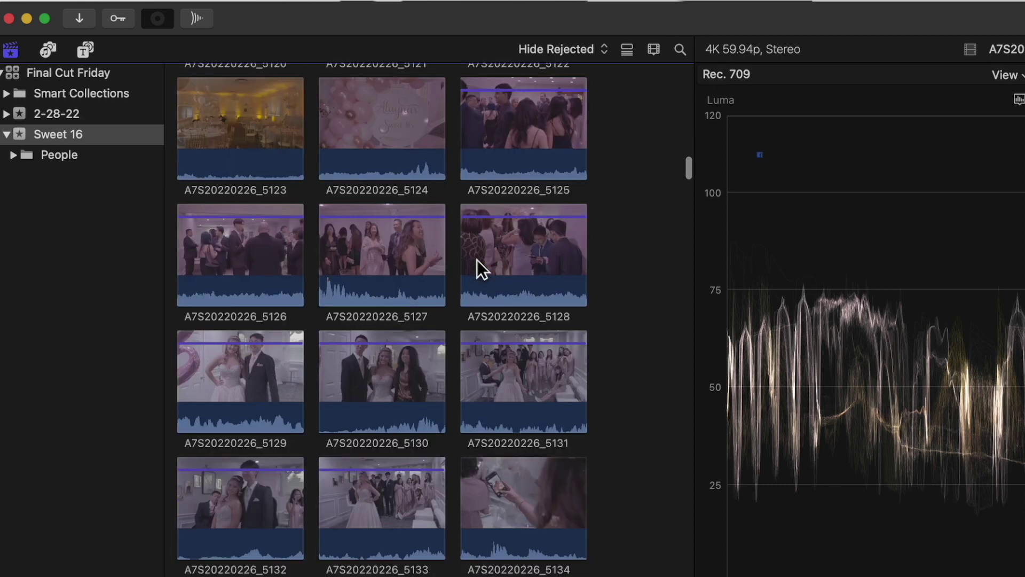
scroll(477, 260, up, 6)
scroll(476, 260, up, 10)
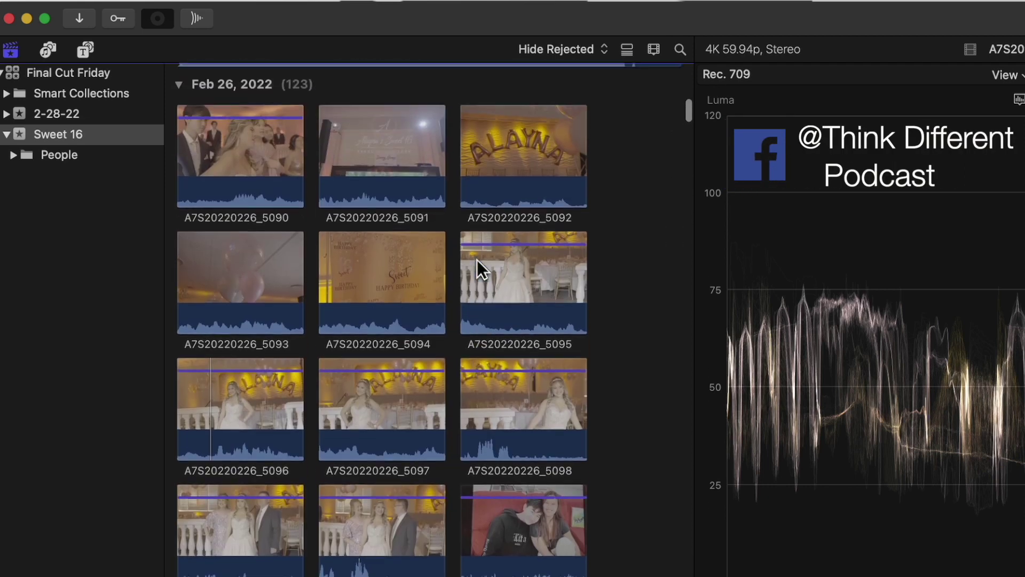
scroll(566, 257, up, 3)
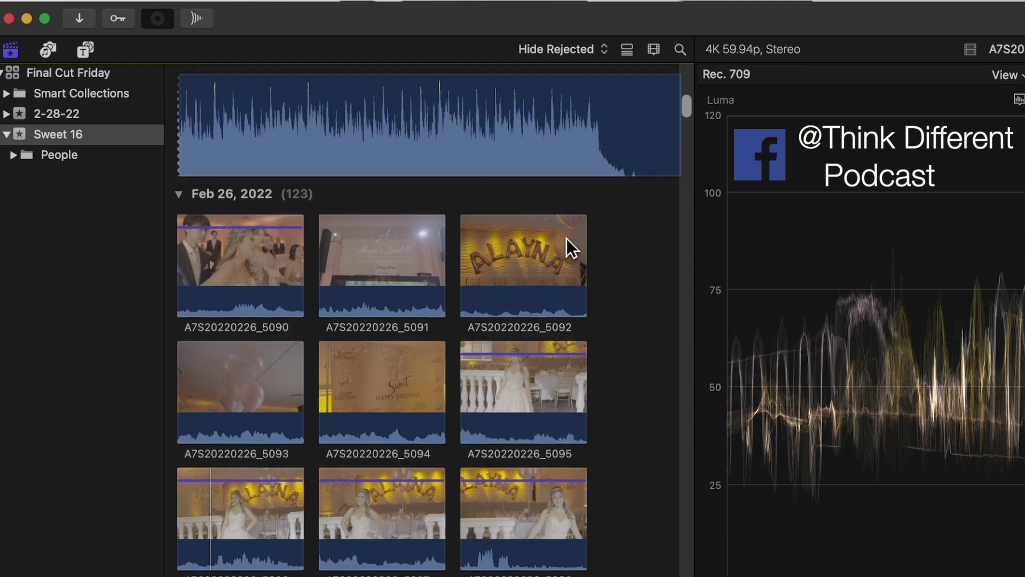
- Rate clip A7S20220226_5091 as rejected
click(579, 53)
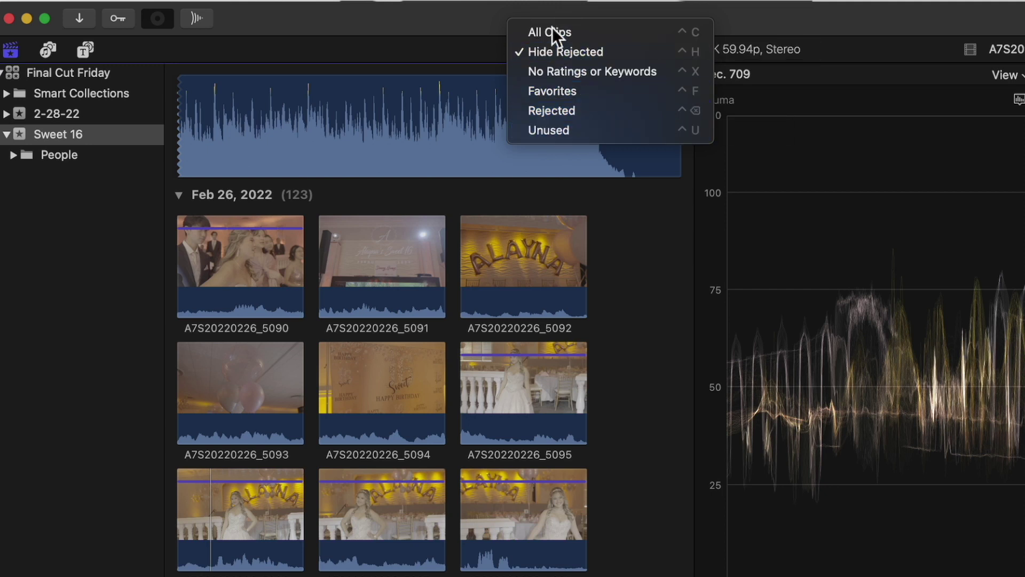
click(370, 267)
click(404, 263)
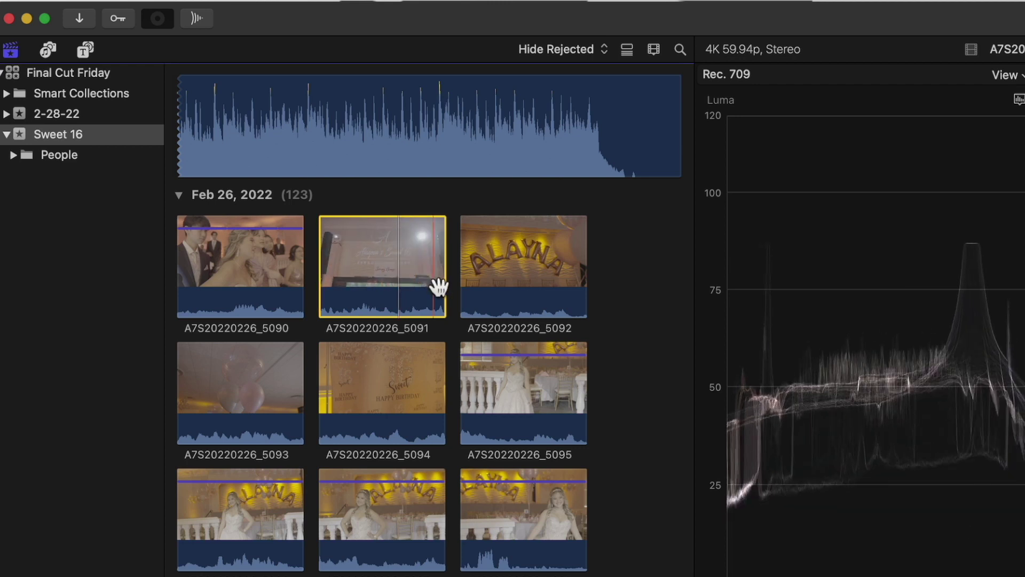
key(Delete)
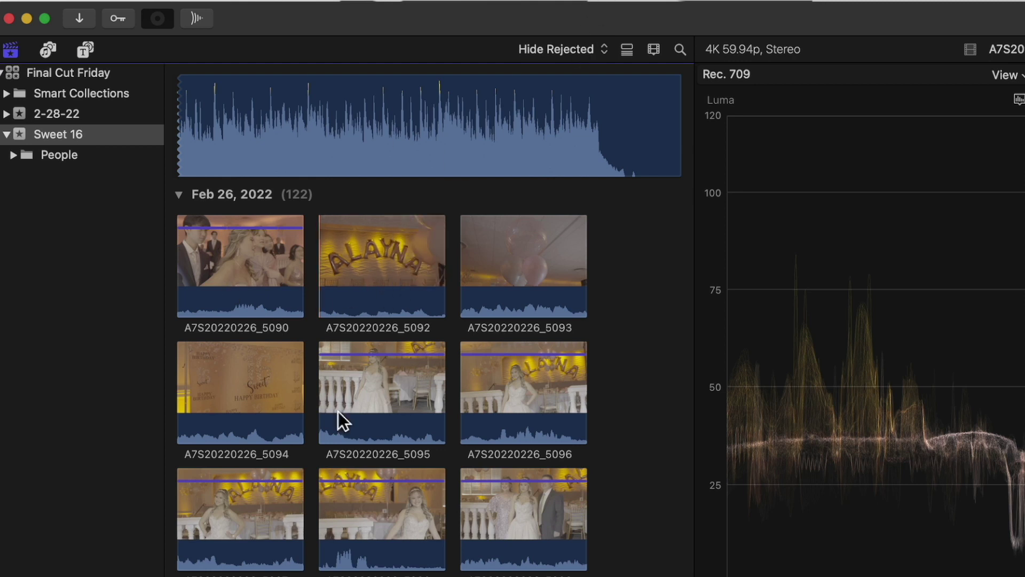
- Filter the event's clips by Unused and by Rejected, and select the rejected clip
click(565, 48)
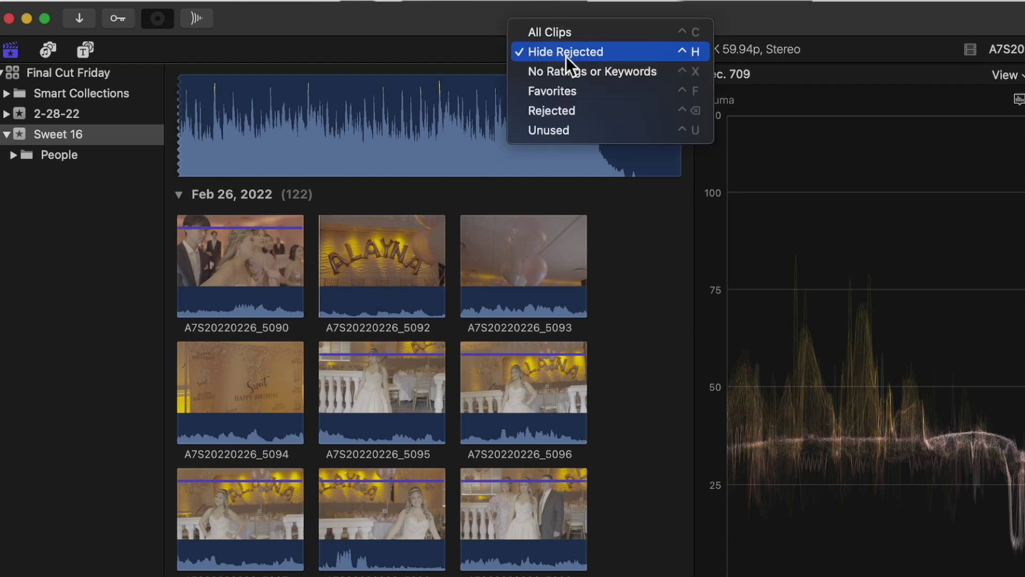
click(560, 130)
click(582, 50)
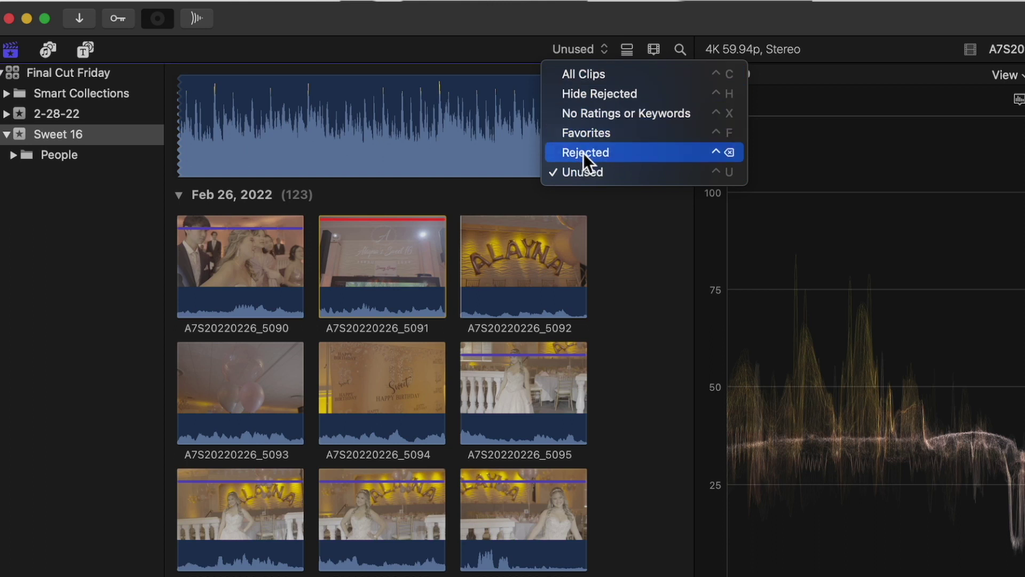
click(723, 156)
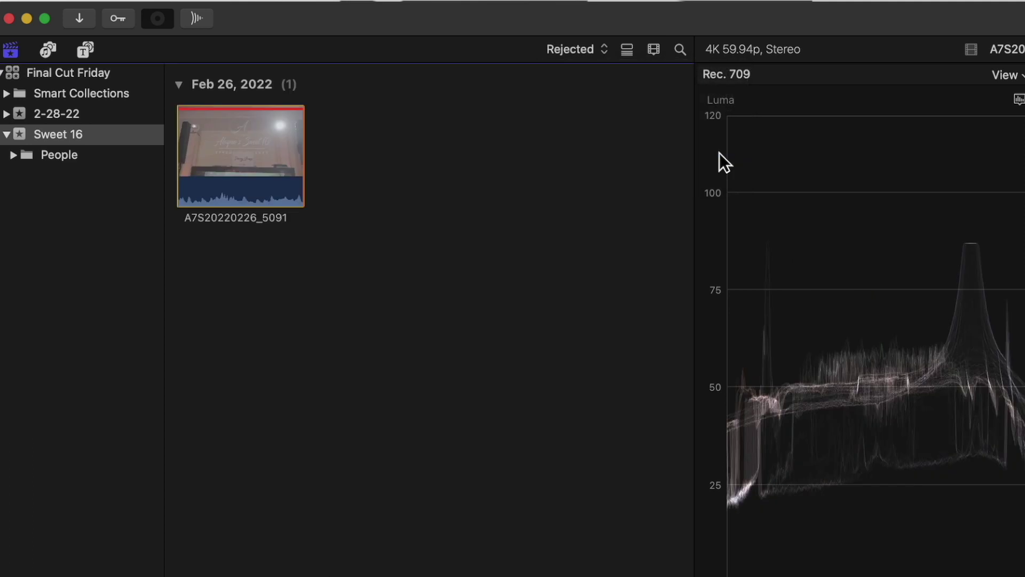
click(250, 180)
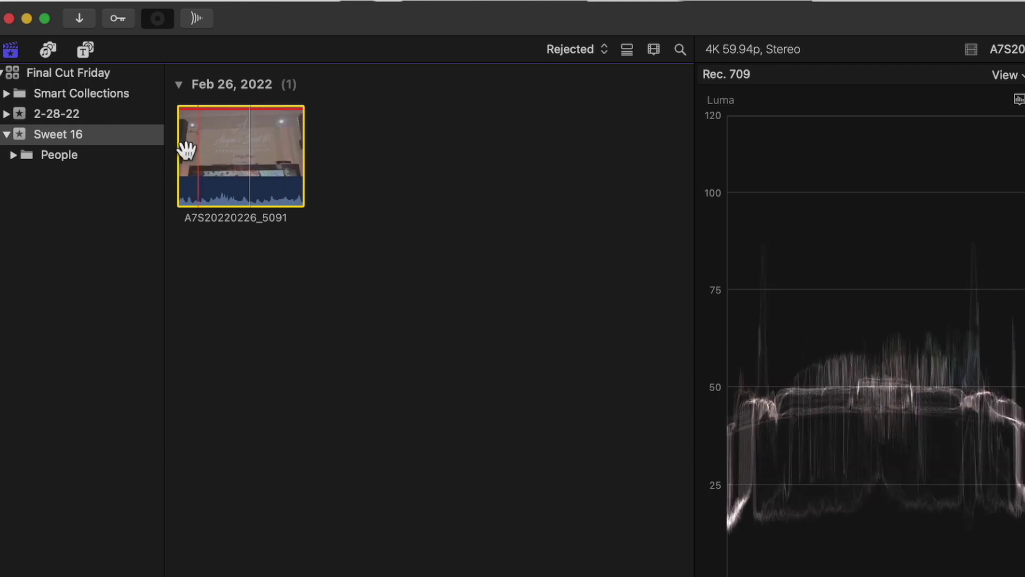
- Set the clip filter back to Hide Rejected and look over the remaining Feb 26, 2022 clips
click(579, 50)
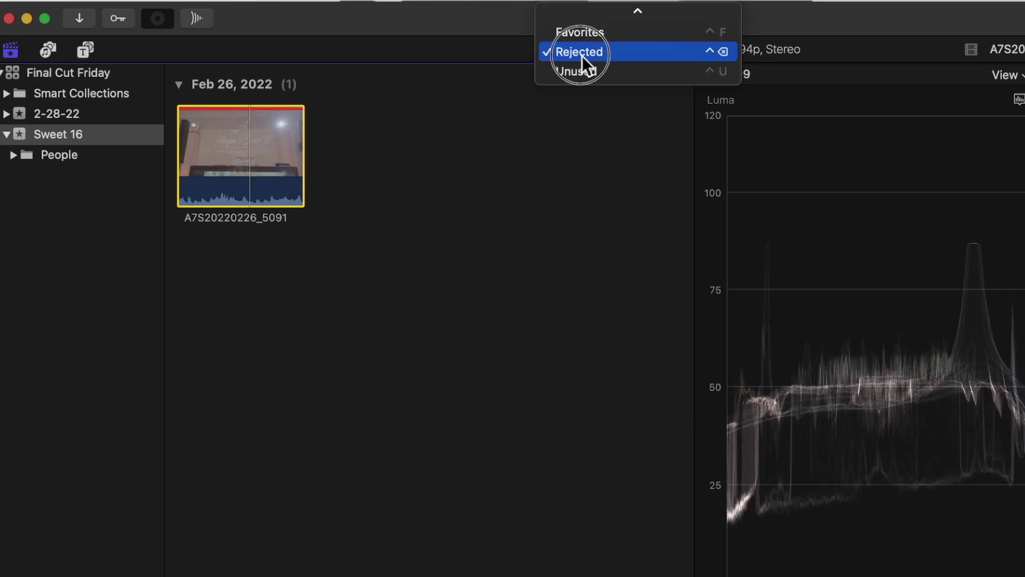
mouse_move(584, 5)
click(587, 33)
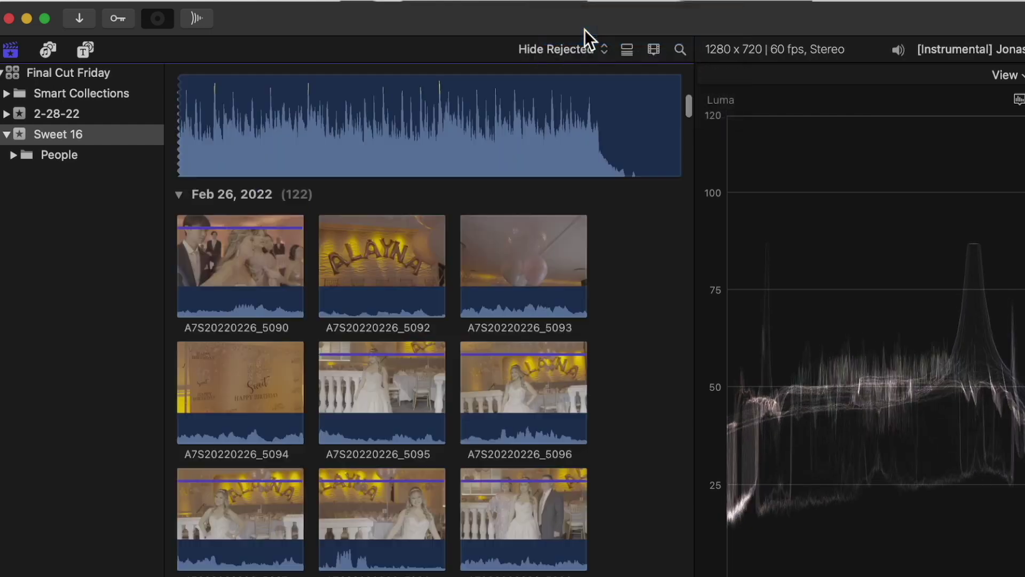
scroll(456, 240, down, 5)
scroll(454, 241, up, 5)
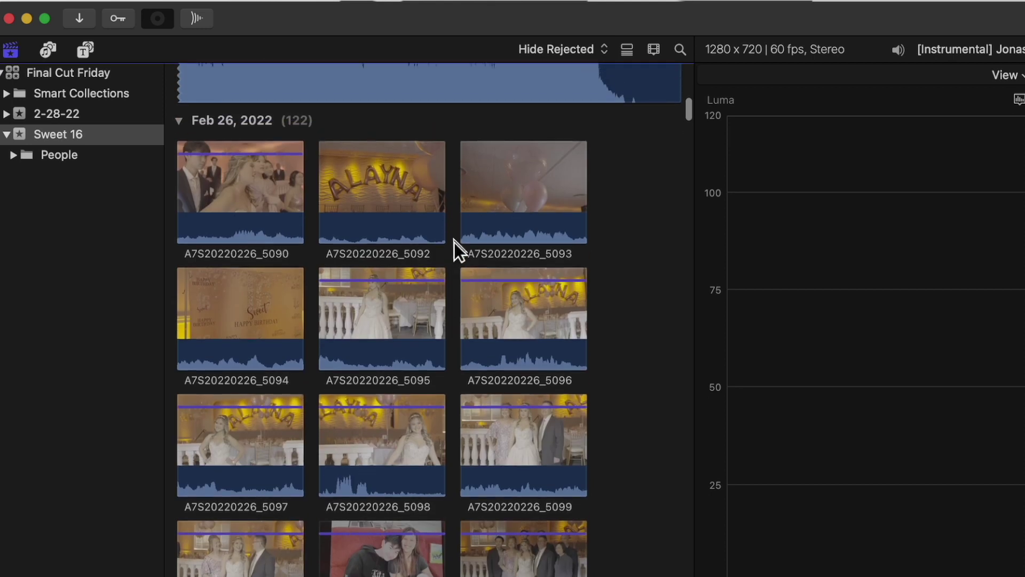
- Rate clip A7S20220226_5092 as a favorite, removing and reapplying the rating twice
click(400, 192)
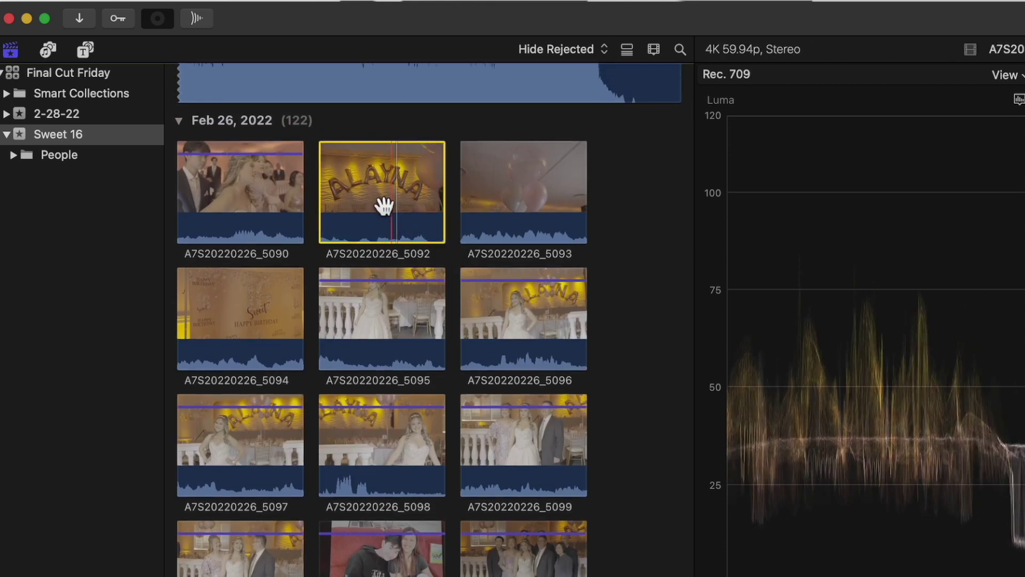
key(f)
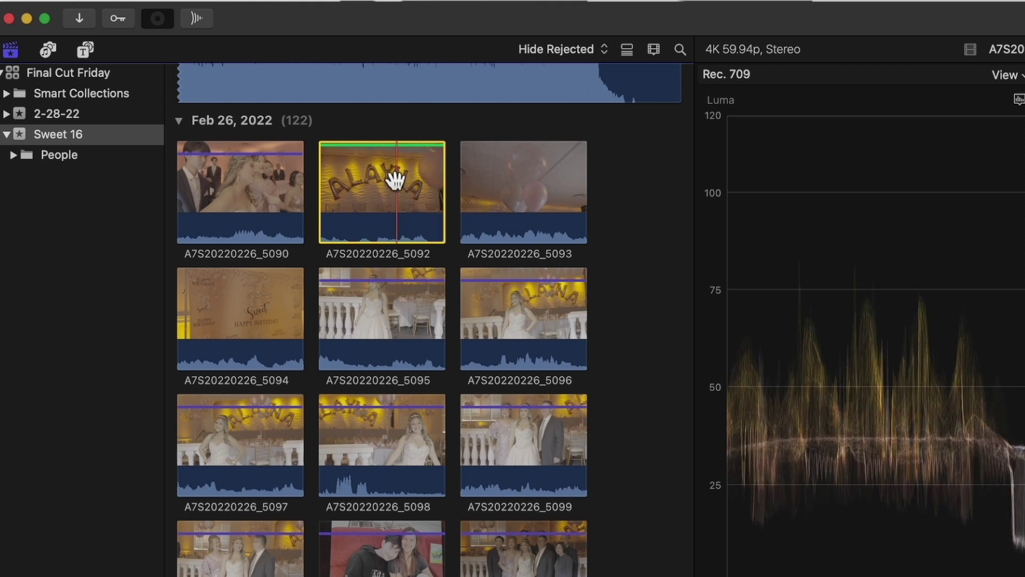
key(u)
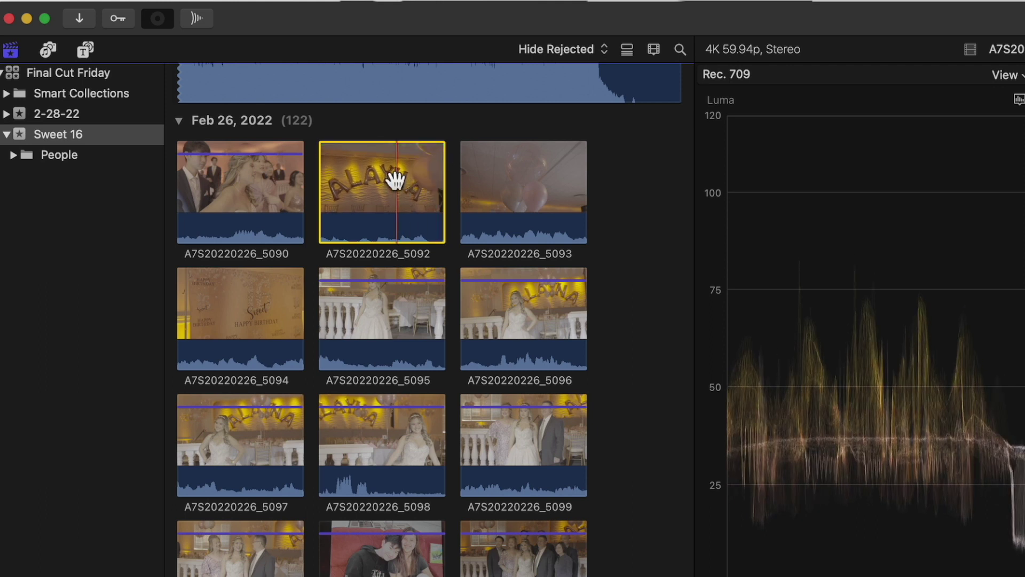
key(f)
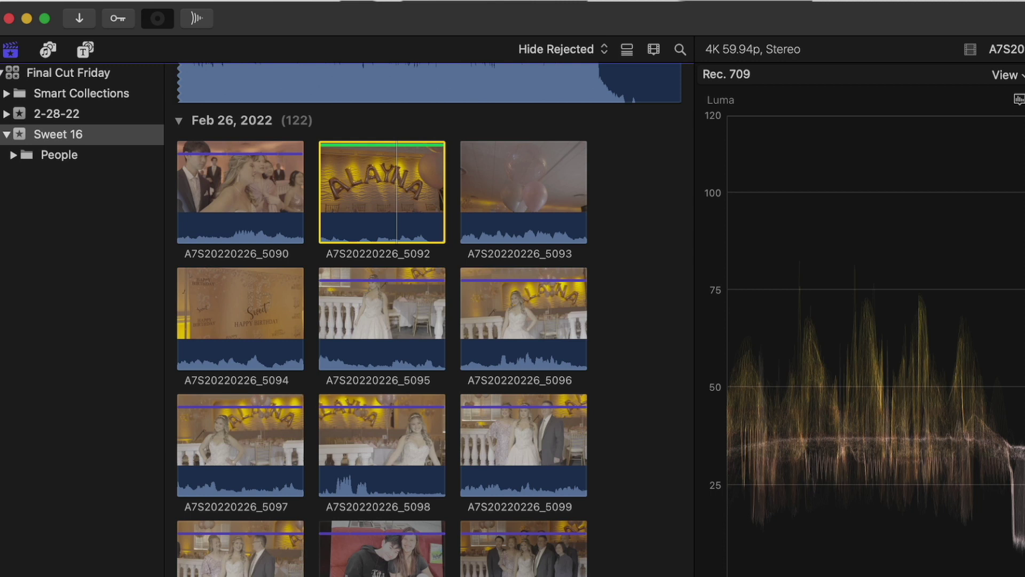
key(u)
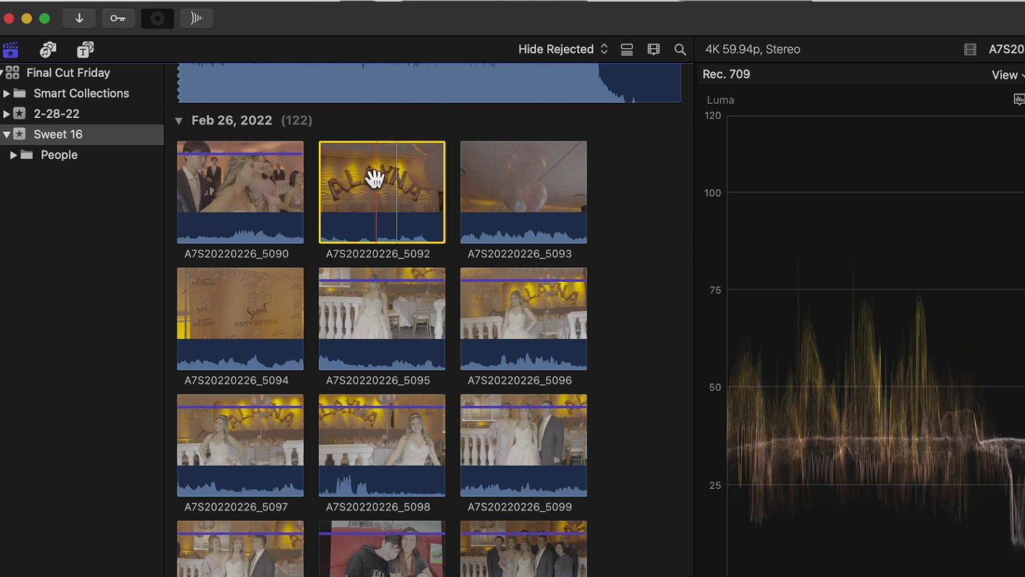
key(f)
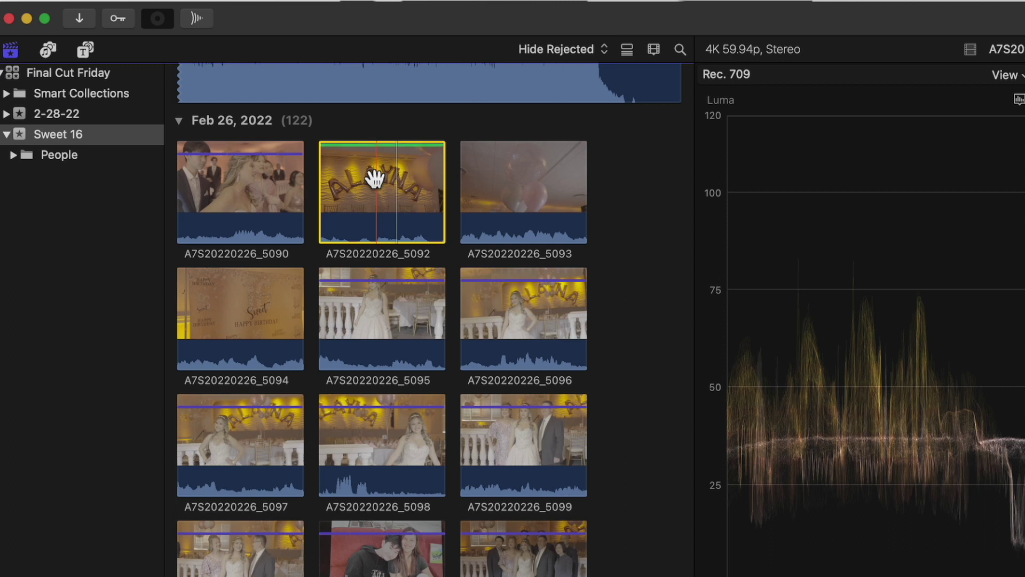
- Filter the event to Favorites to review the favorite clips, and return the filter to Hide Rejected
click(583, 53)
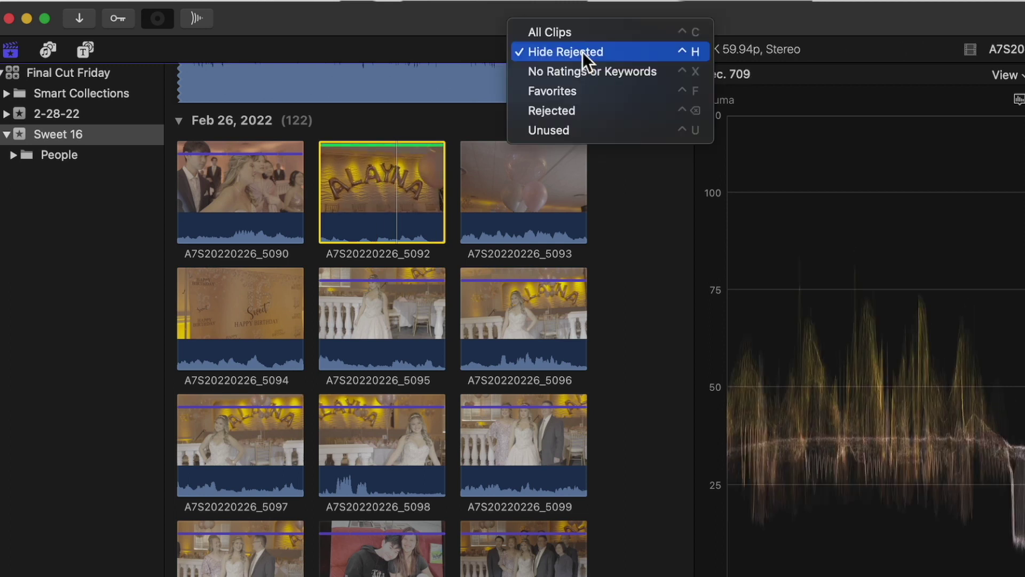
click(574, 91)
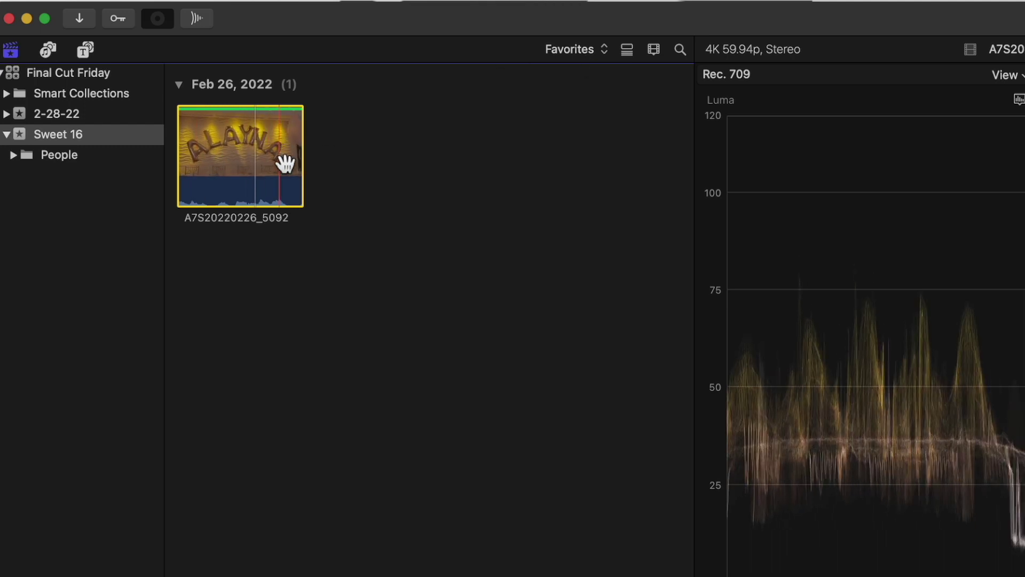
click(567, 49)
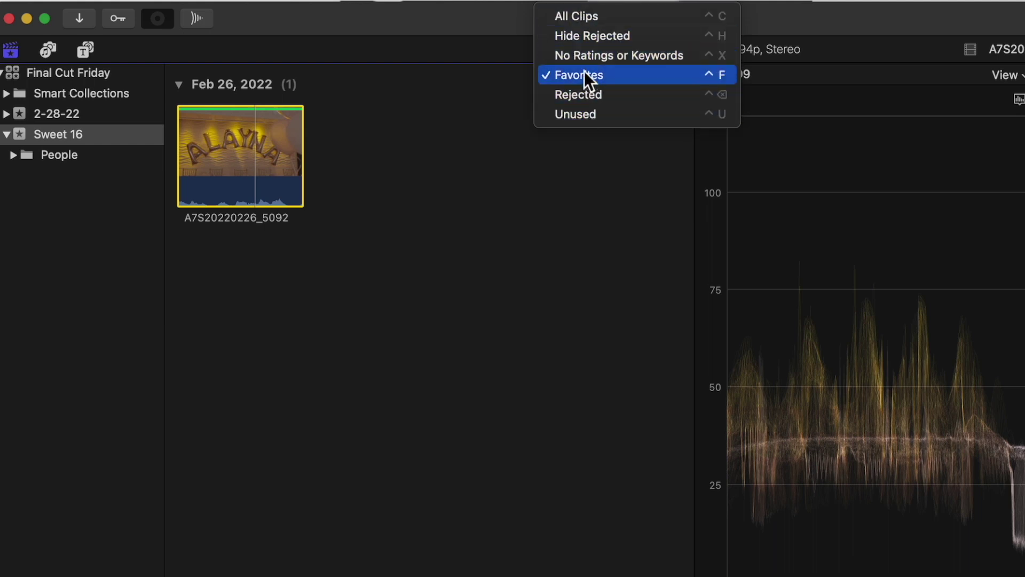
click(591, 38)
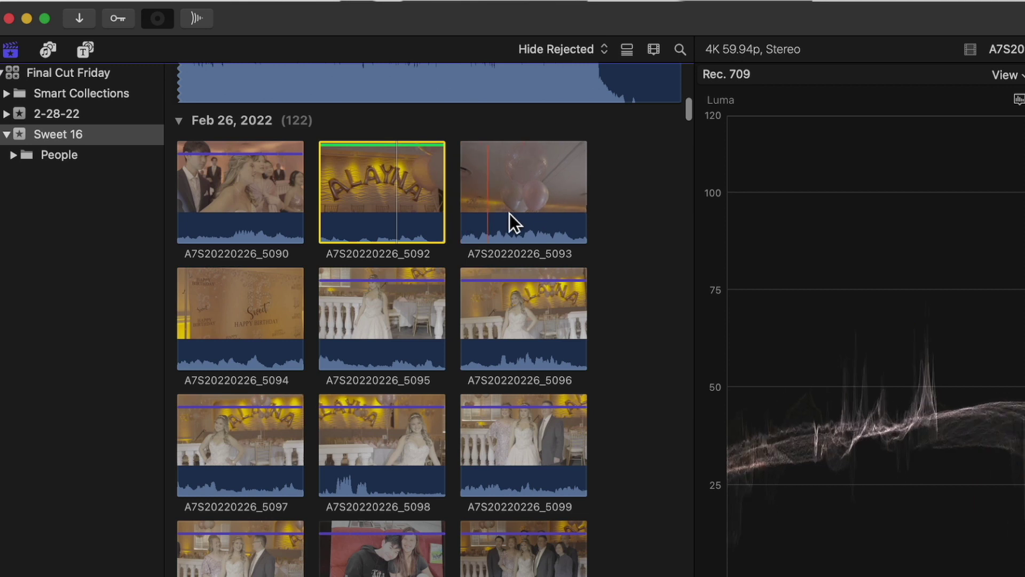
- Assign the keyword "Sweet 16 Girl" to clip A7S20220226_5095
click(369, 323)
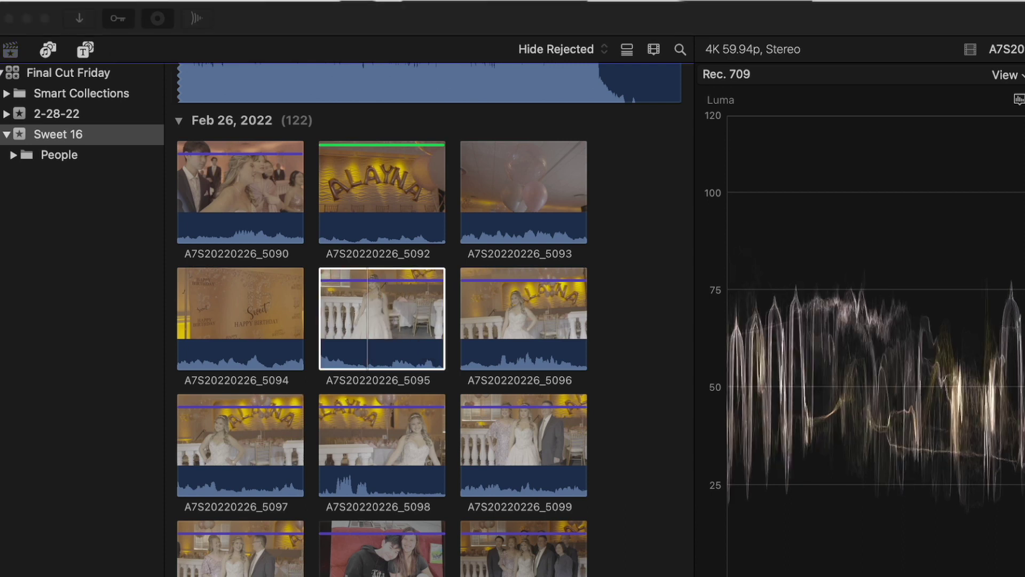
drag(1024, 318, 833, 319)
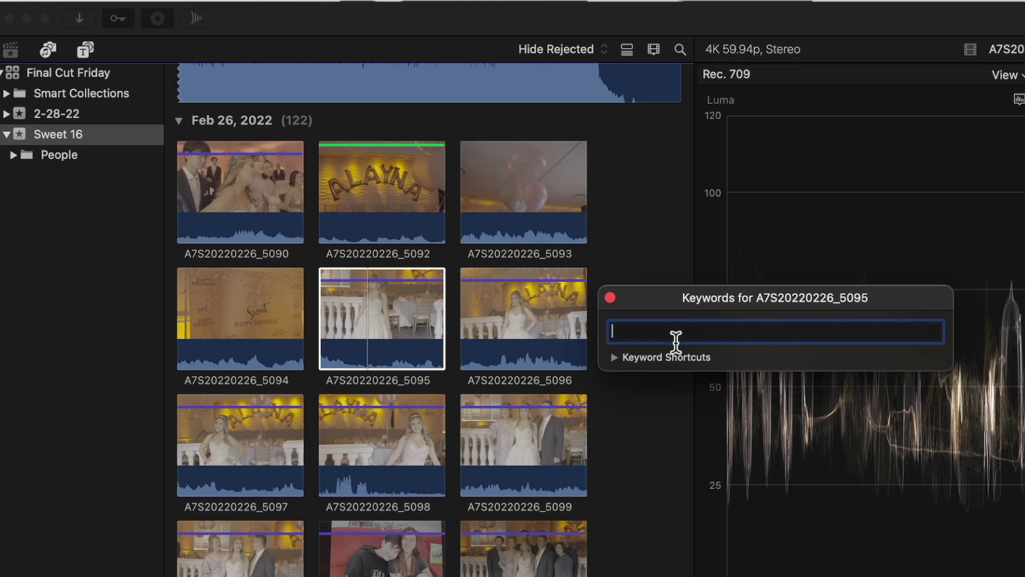
click(360, 320)
click(710, 331)
text(Sweet 16 Girl)
key(Return)
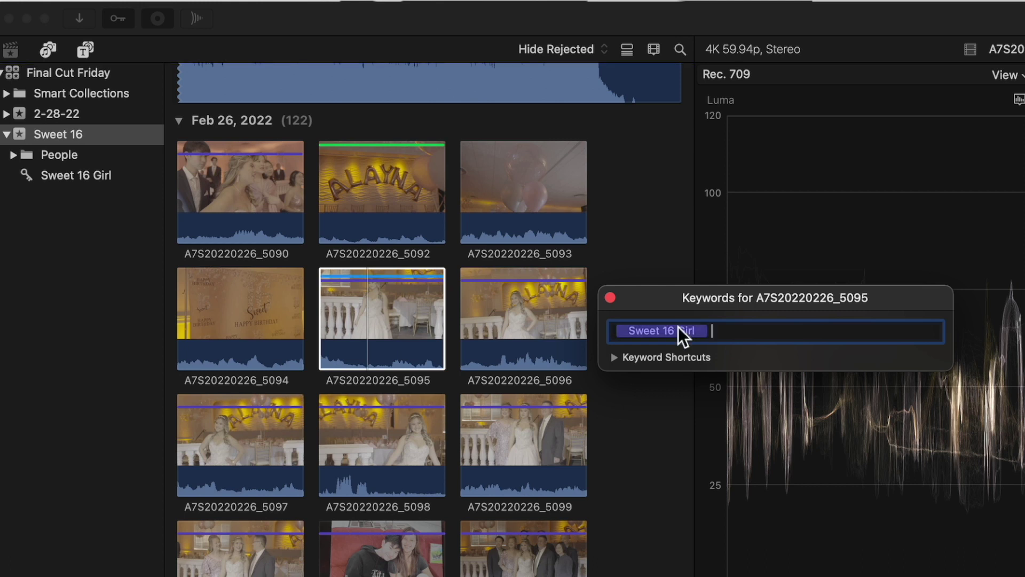
- View the clips in the Sweet 16 Girl keyword collection and go back to the whole Sweet 16 event
click(86, 180)
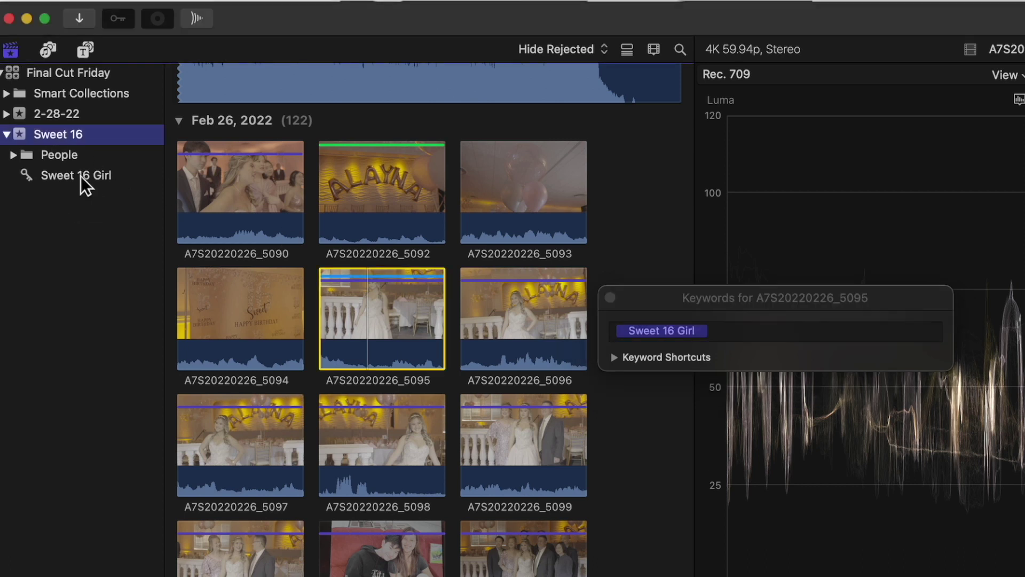
click(81, 175)
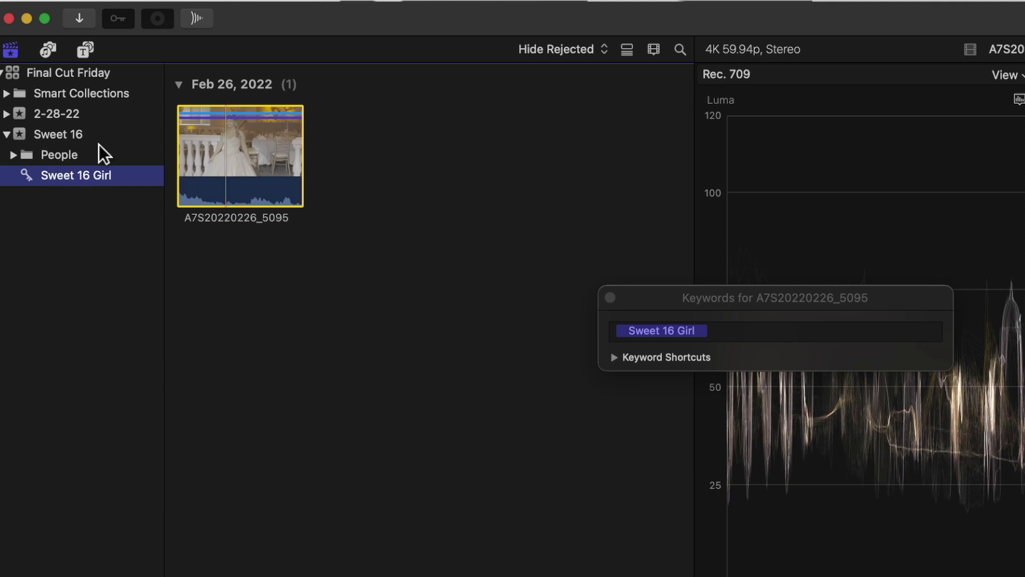
click(69, 134)
click(80, 177)
click(69, 128)
- Filter the Sweet 16 event to No Ratings or Keywords and to Favorites, and return the filter to Hide Rejected
click(532, 47)
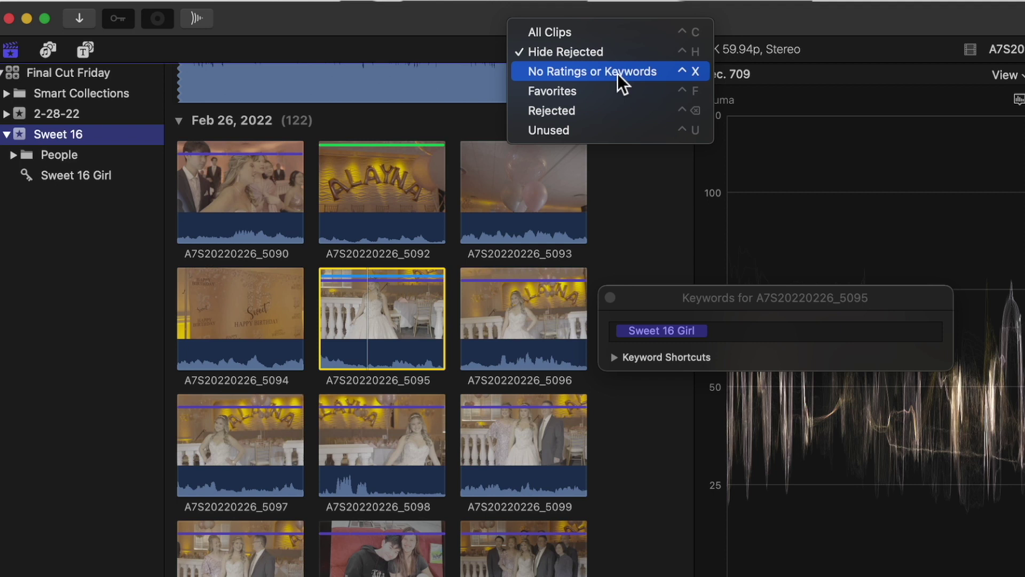
click(602, 73)
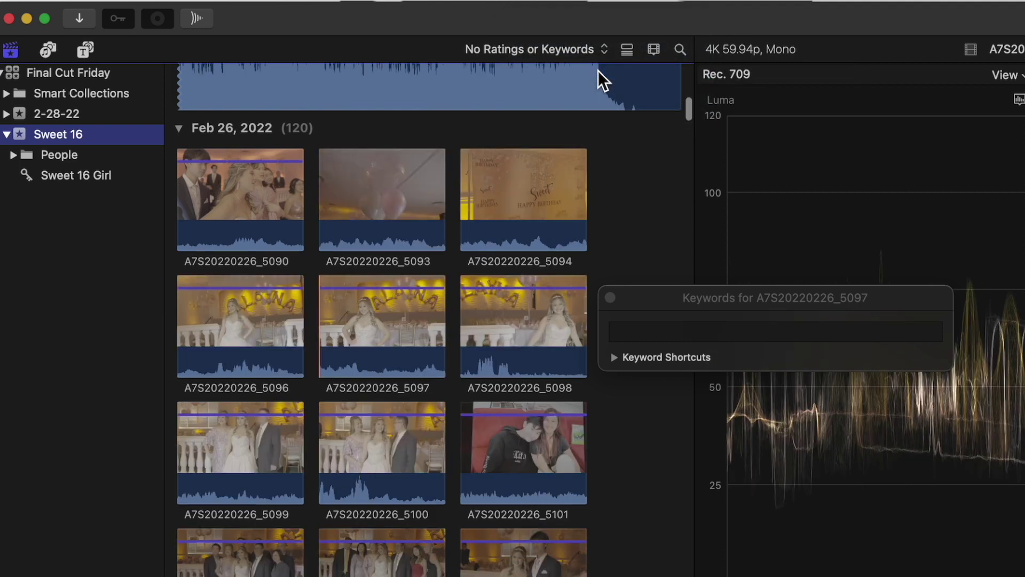
click(568, 50)
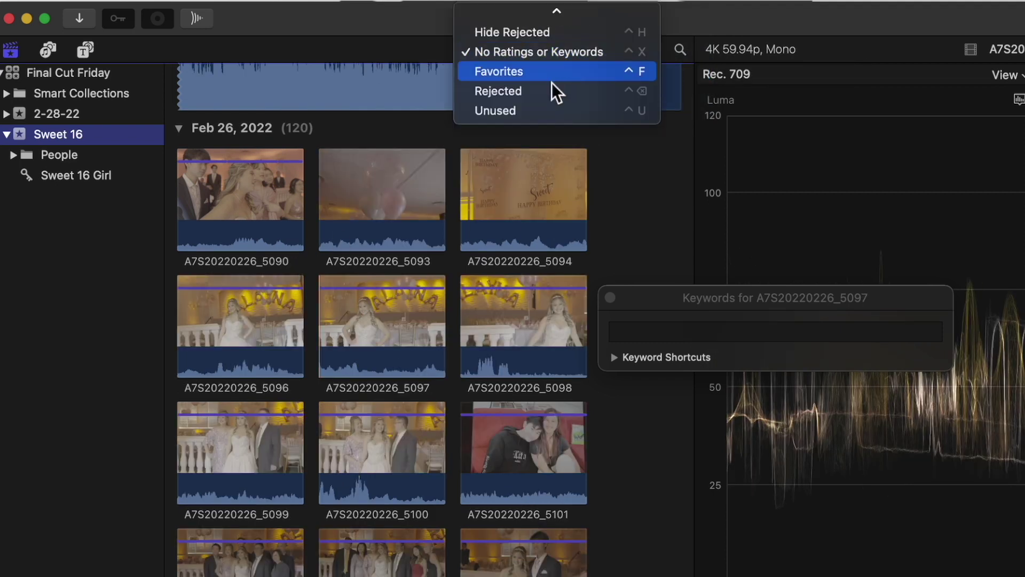
click(546, 78)
click(573, 45)
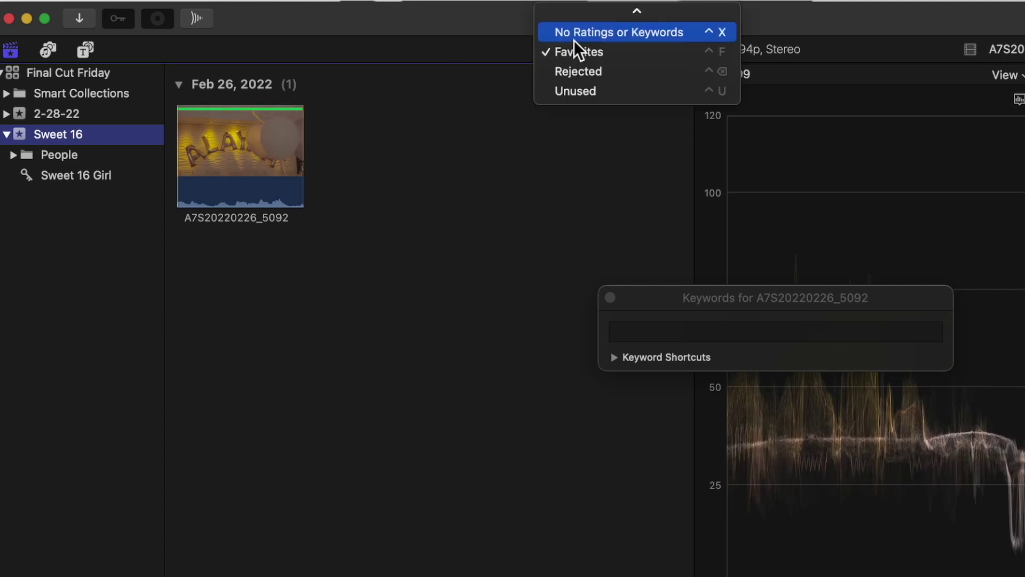
click(587, 33)
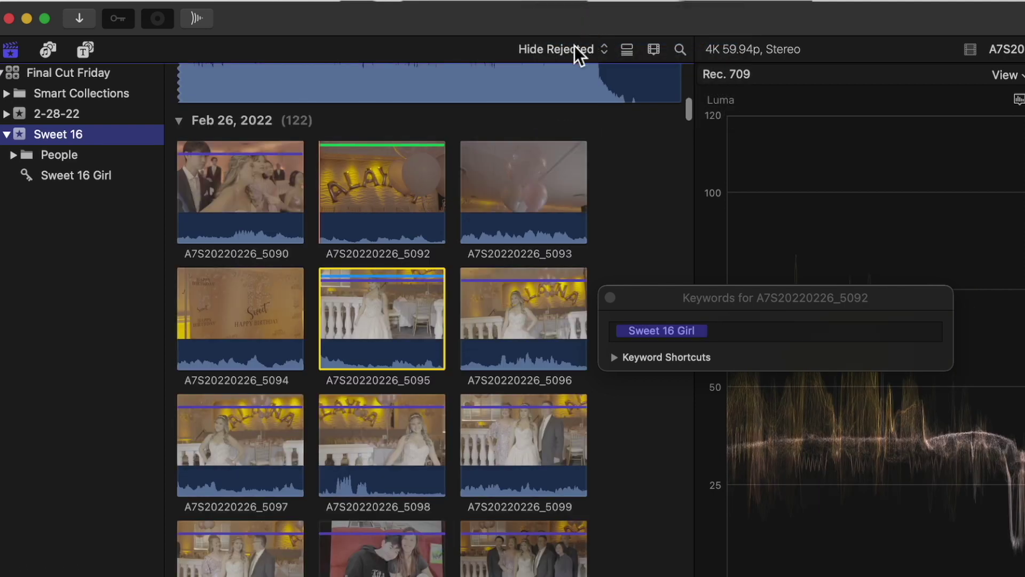
- Filter the event to Unused clips and close the keyword editor
click(578, 47)
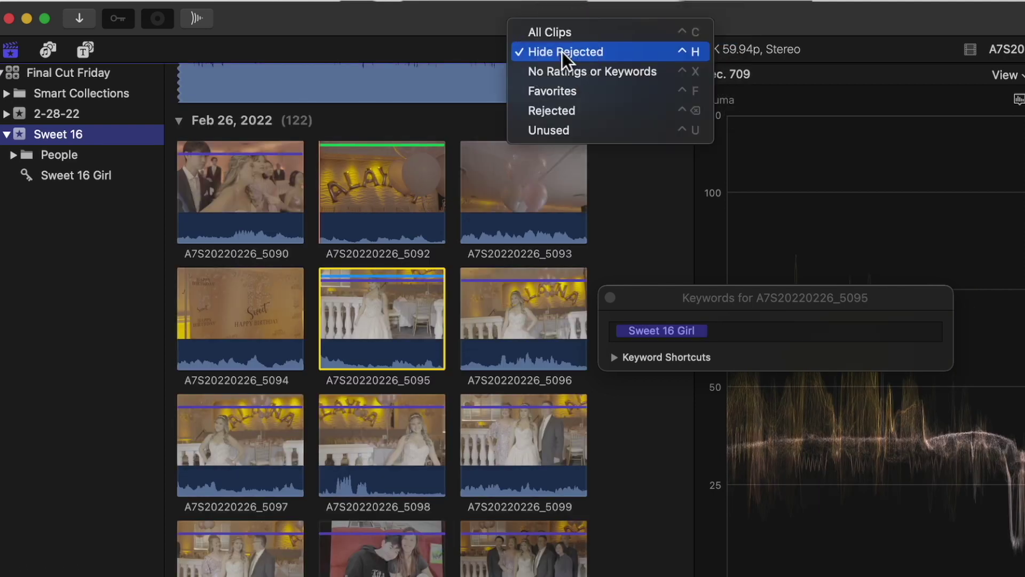
click(567, 129)
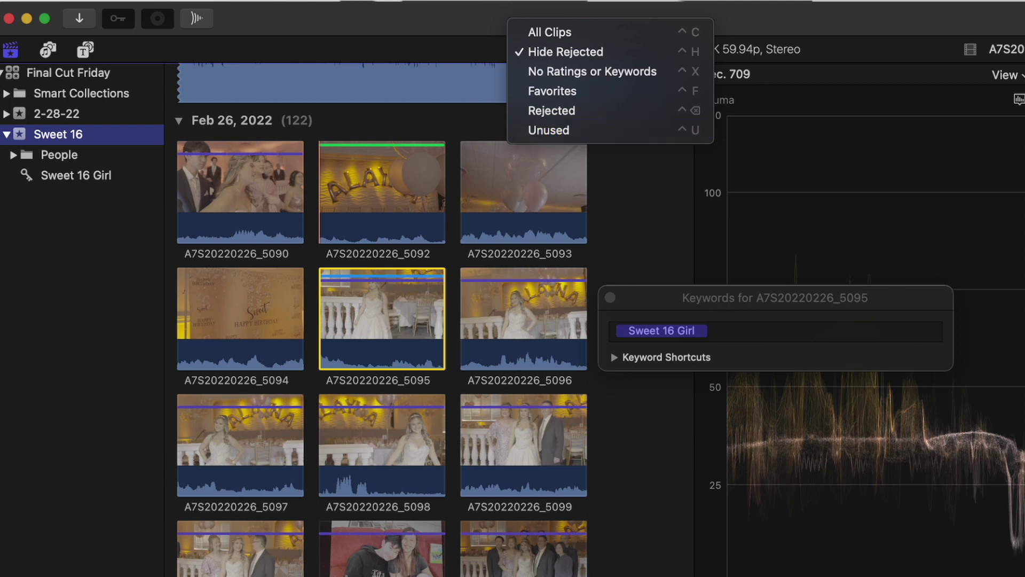
click(562, 137)
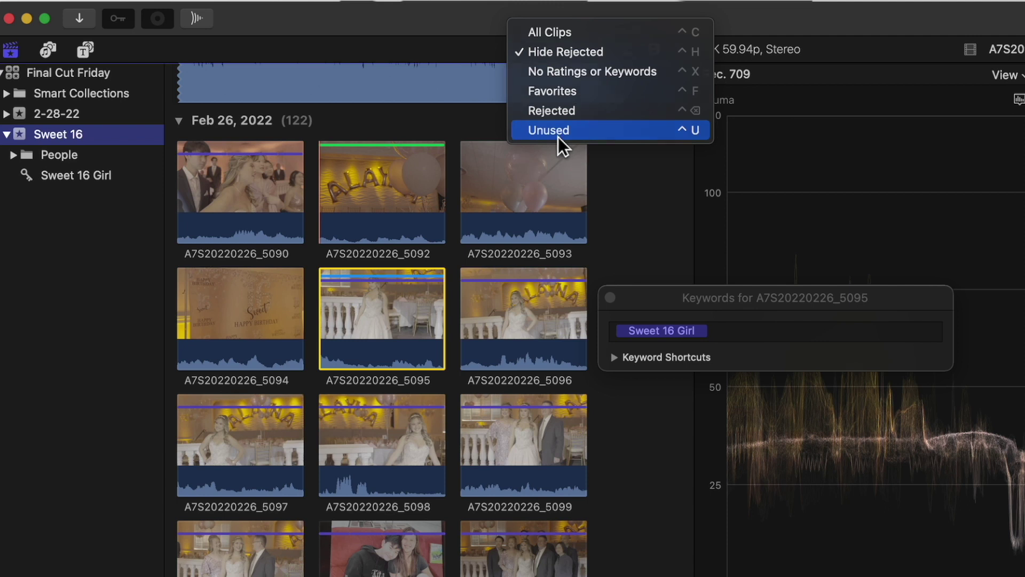
click(583, 42)
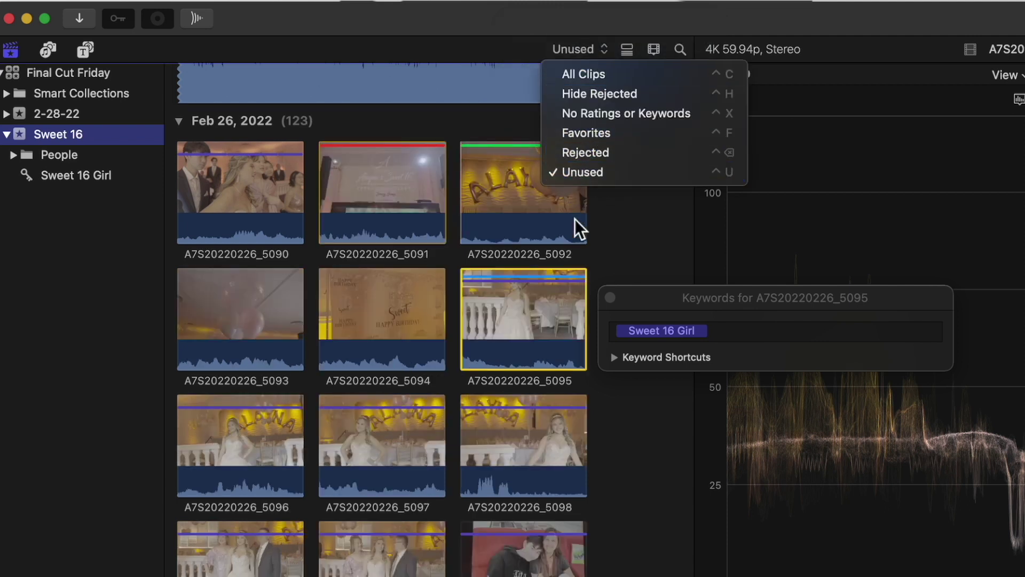
click(609, 296)
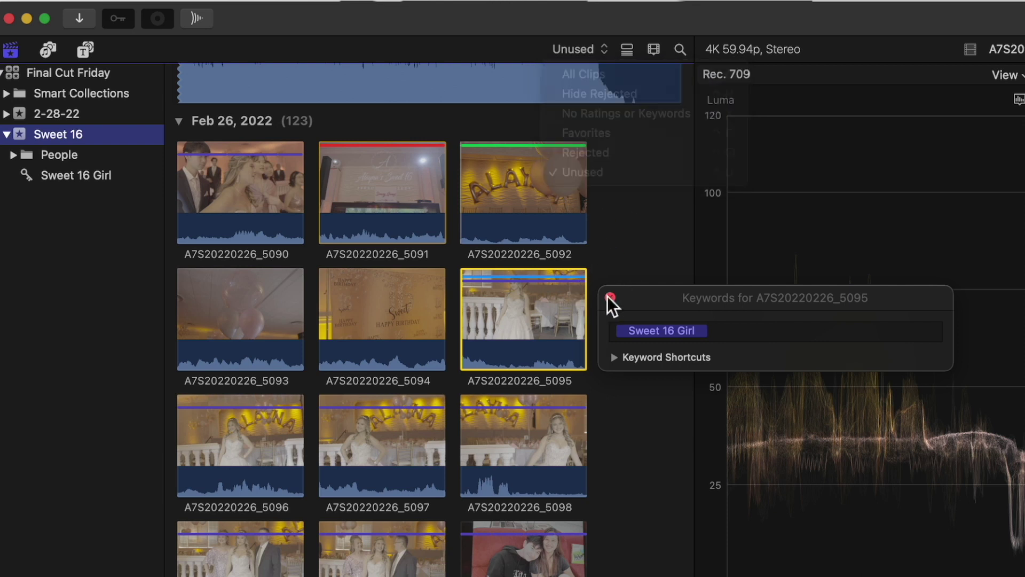
click(610, 298)
- Show All Clips of the event to review them, and set the filter back to Hide Rejected
click(579, 47)
click(608, 74)
scroll(494, 300, up, 3)
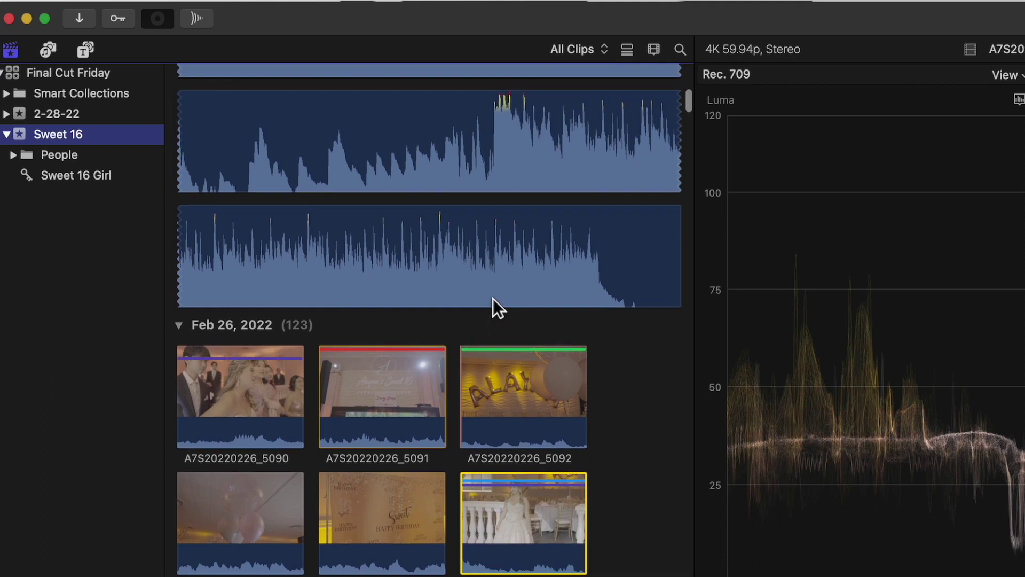
click(577, 50)
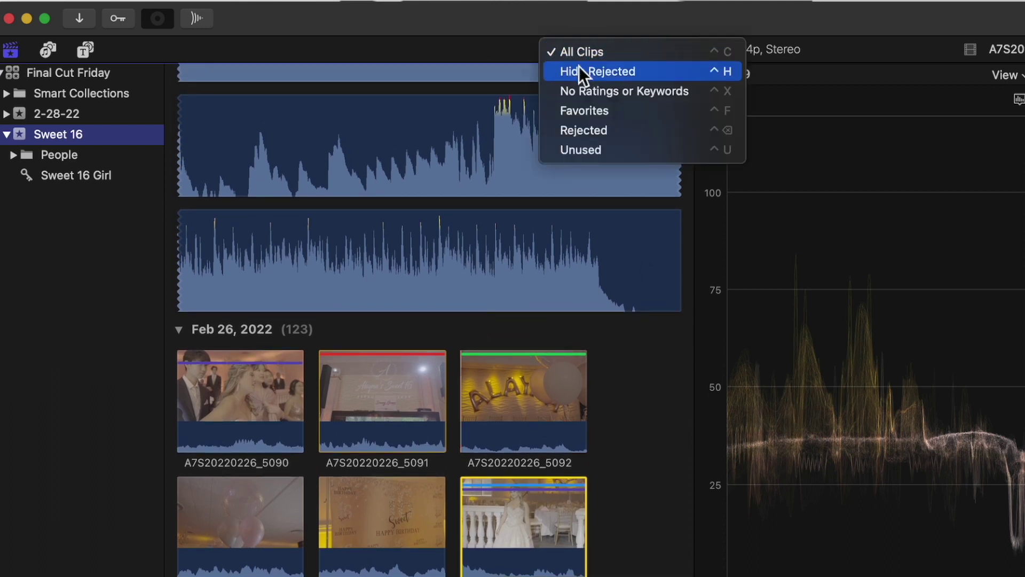
click(580, 72)
scroll(408, 491, down, 1)
scroll(407, 489, down, 2)
scroll(402, 489, down, 1)
scroll(403, 489, up, 1)
- View only the Favorites of the event, review the filter options, and restore the Hide Rejected filter
click(572, 50)
click(569, 90)
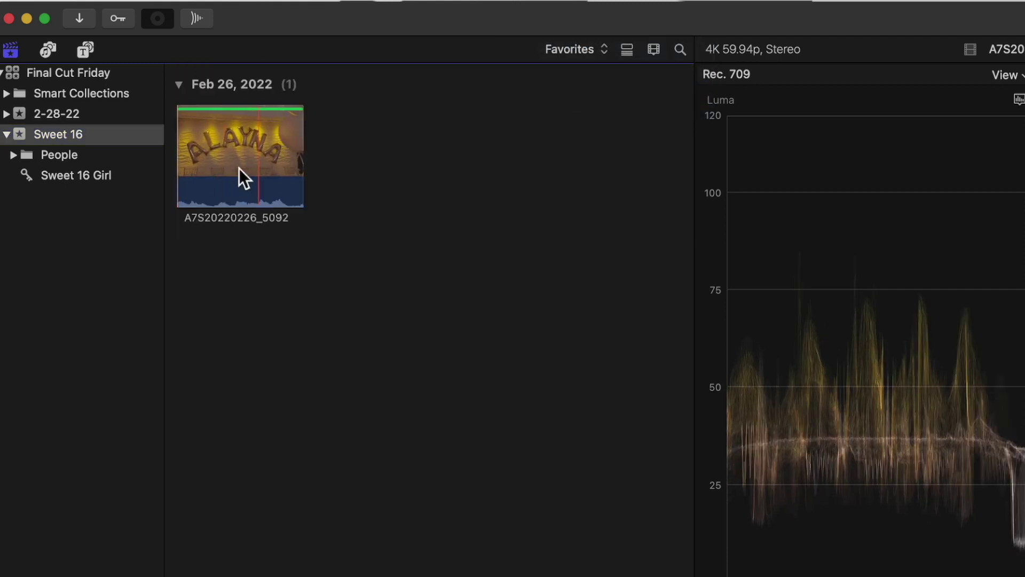
click(576, 49)
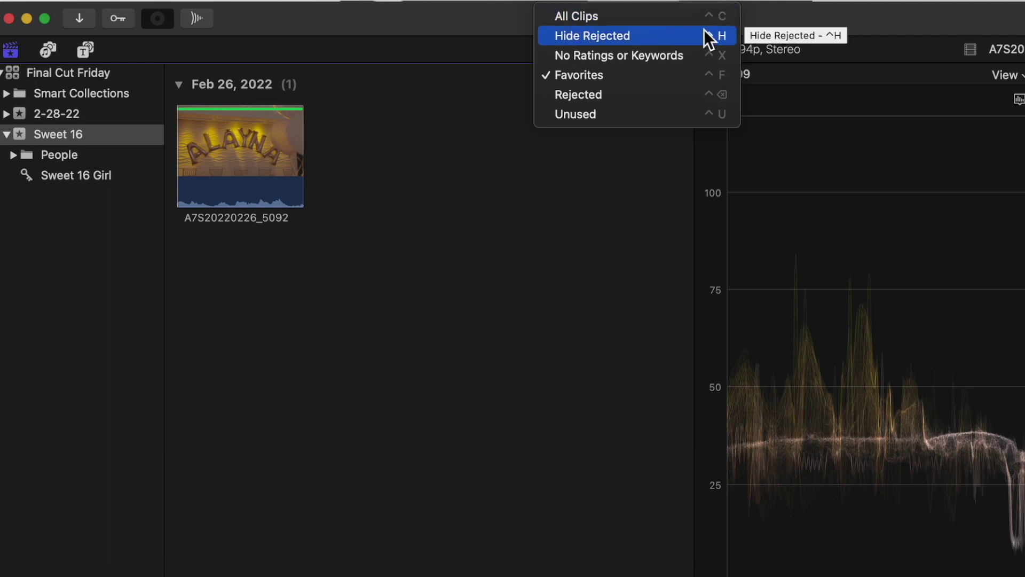
key(Up)
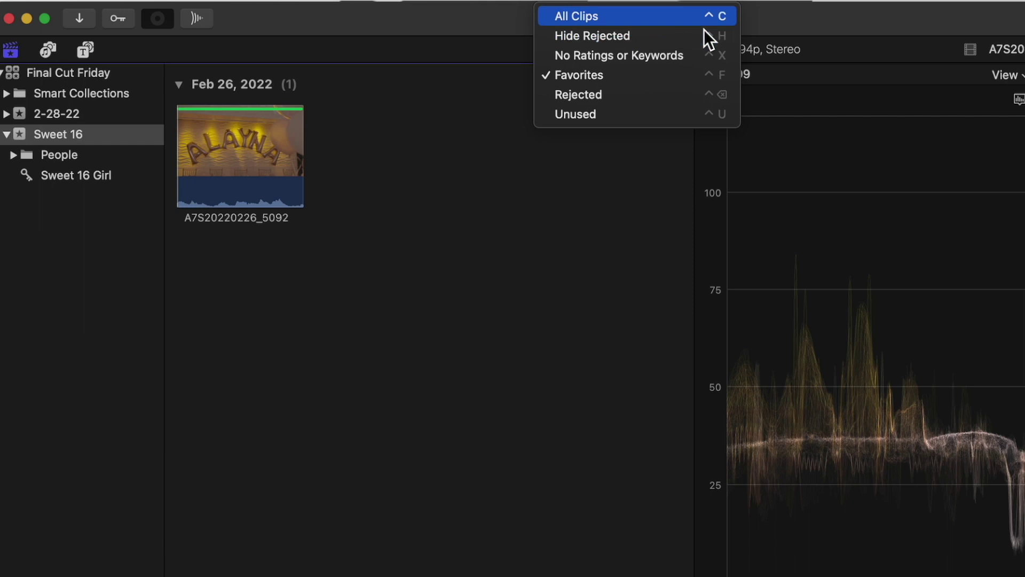
click(704, 29)
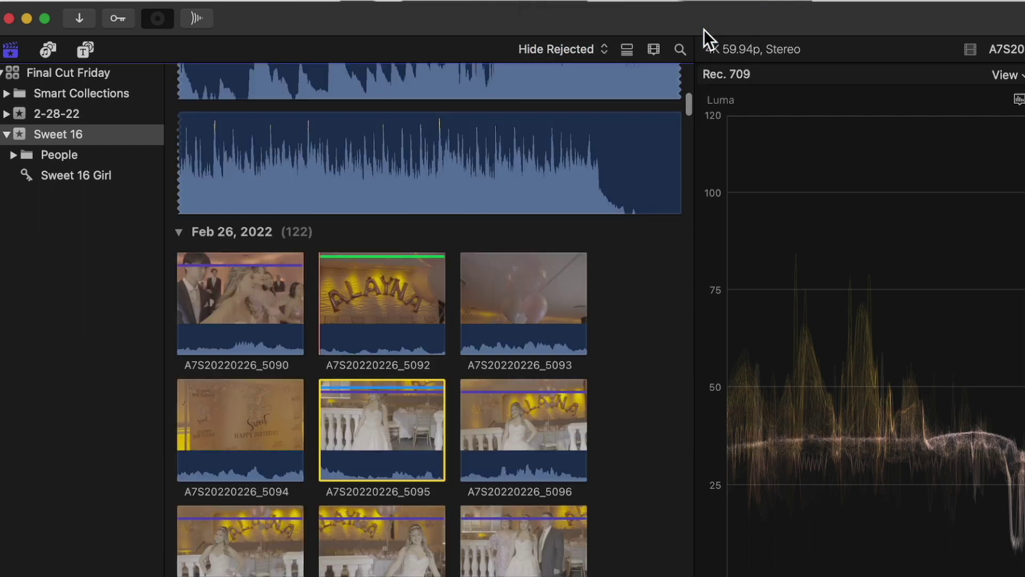
- Filter the event to Rejected clips, return to Hide Rejected, and look over the filter options once more
click(600, 54)
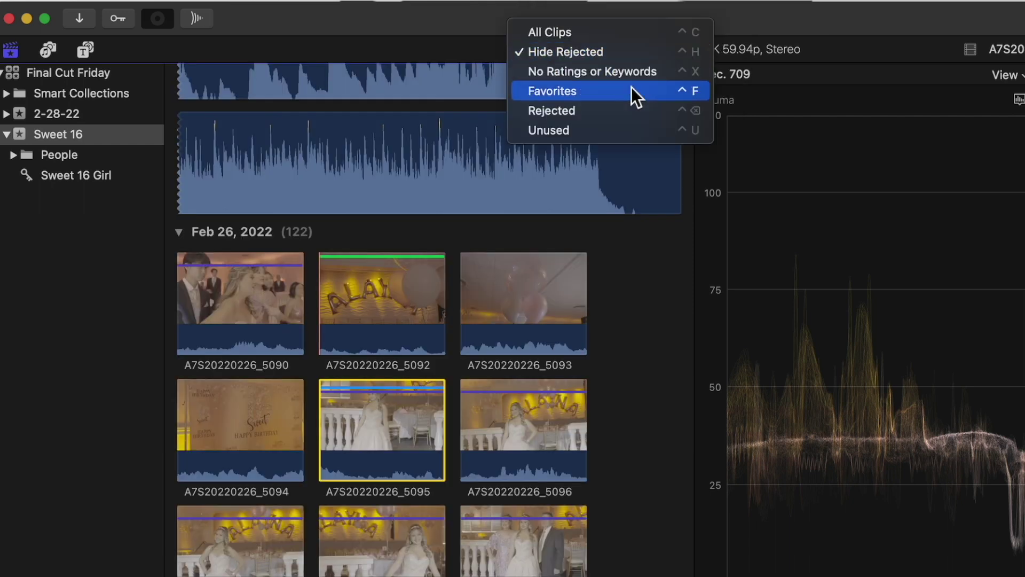
click(695, 113)
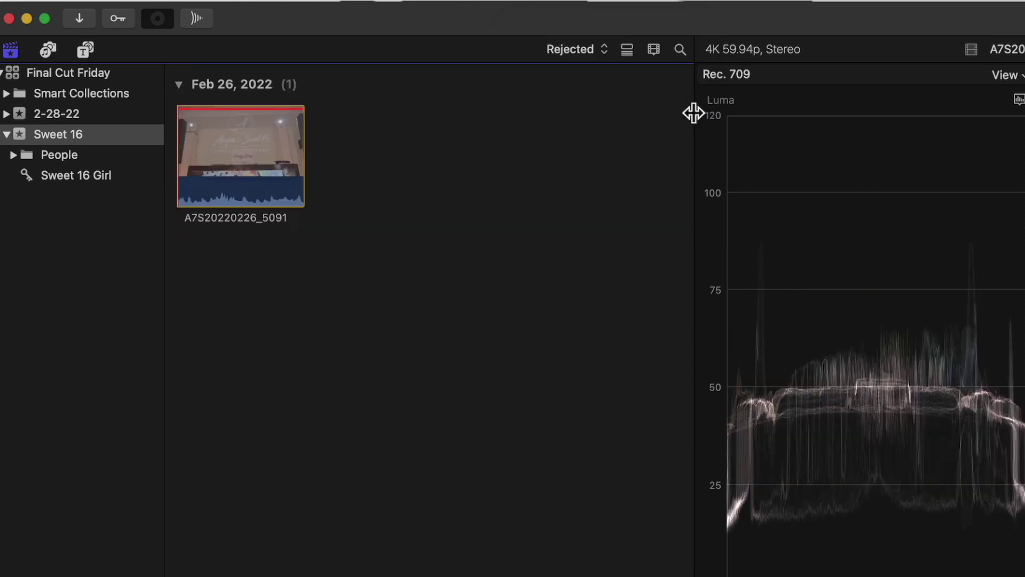
click(572, 50)
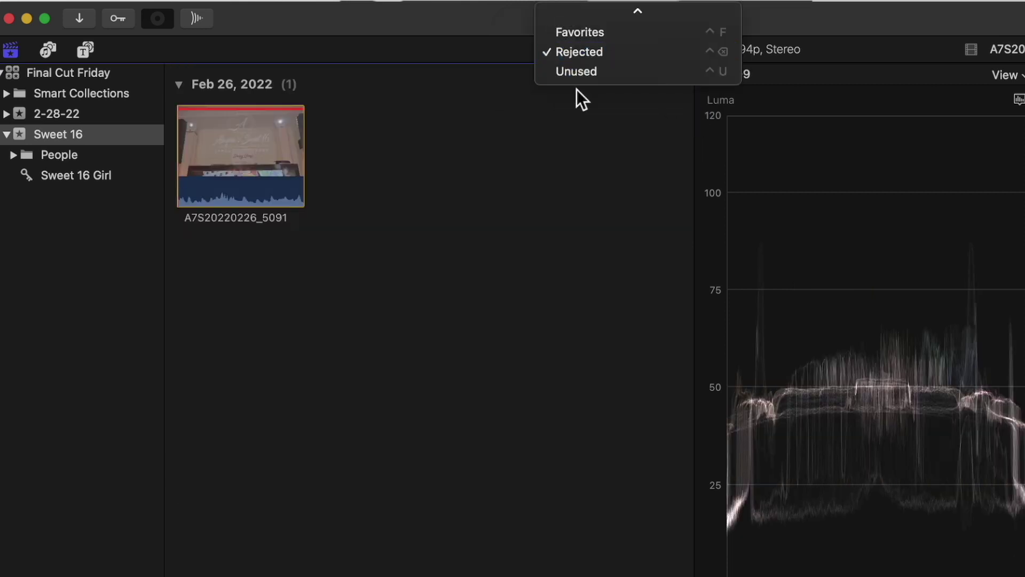
click(580, 72)
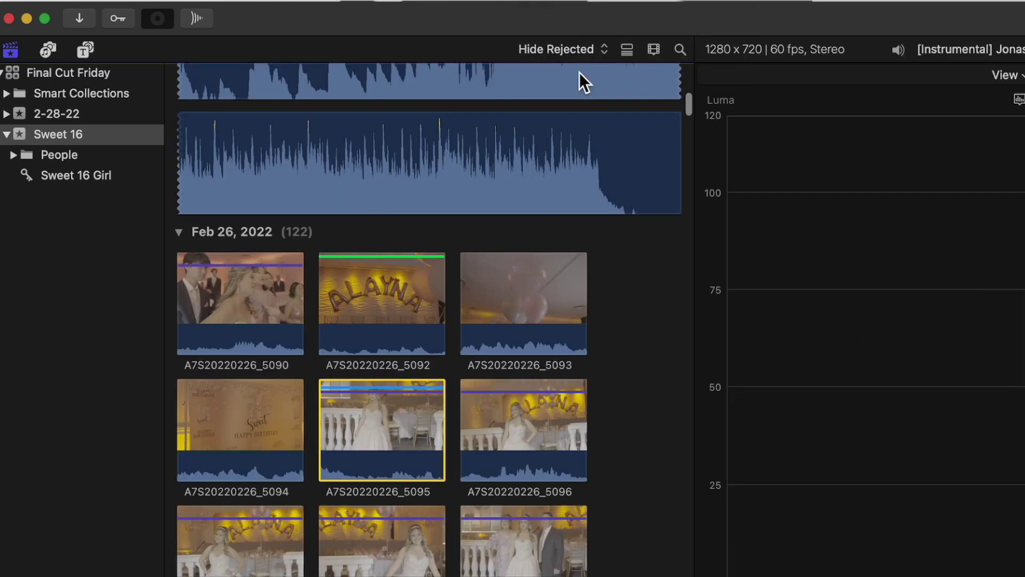
click(539, 50)
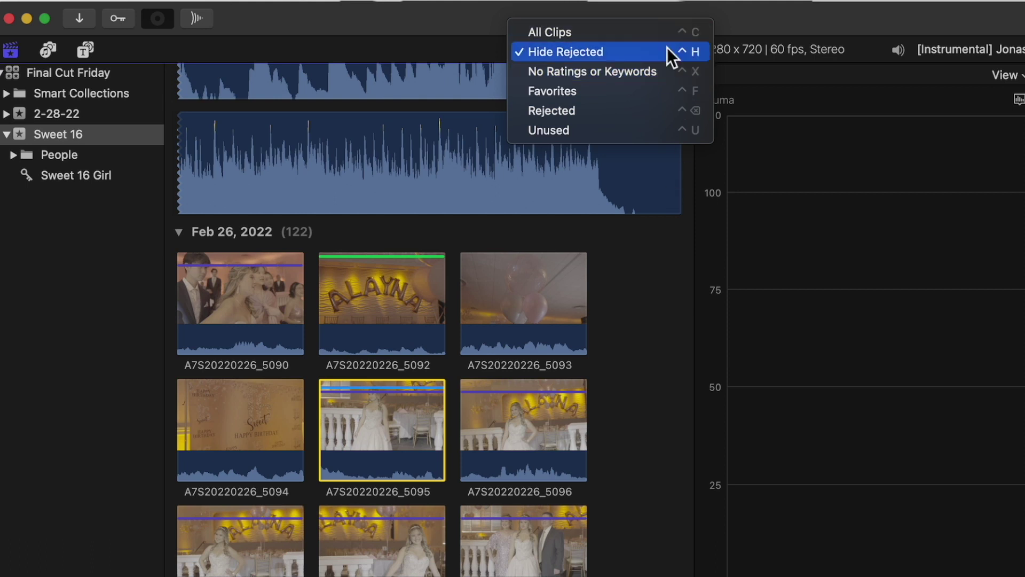
click(664, 318)
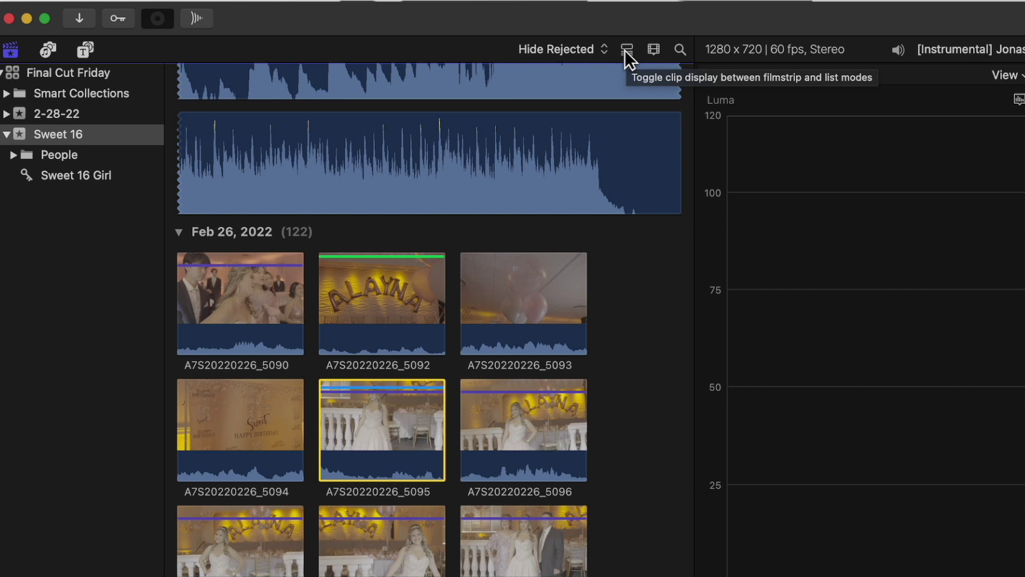
- Switch the browser to list mode, examine the clip list and its metadata columns, and return to filmstrip mode
click(626, 51)
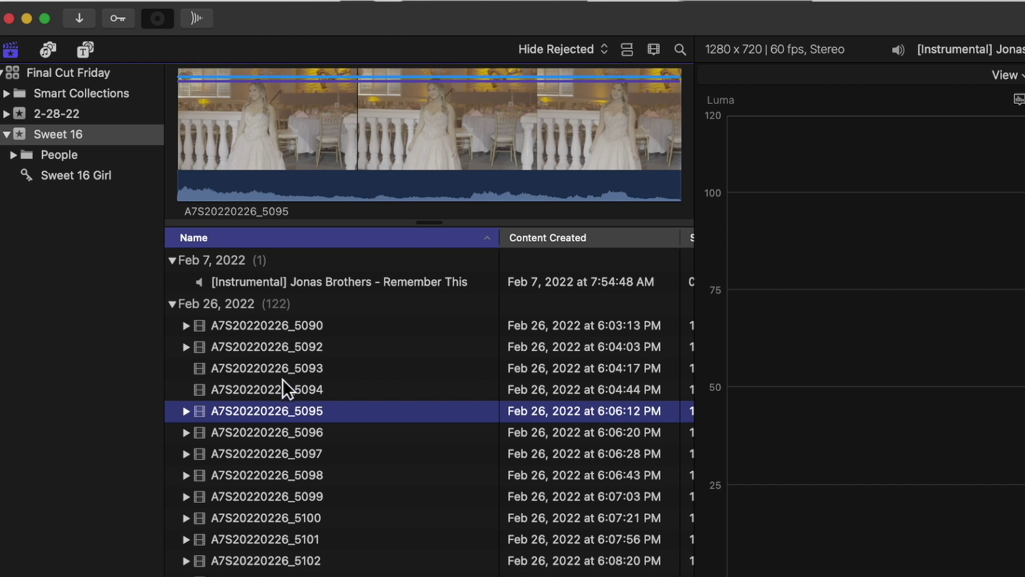
scroll(292, 498, down, 2)
scroll(286, 496, up, 2)
scroll(286, 495, down, 5)
scroll(286, 496, right, 10)
scroll(286, 496, right, 5)
scroll(286, 495, up, 1)
scroll(286, 495, left, 15)
scroll(287, 495, left, 3)
click(628, 49)
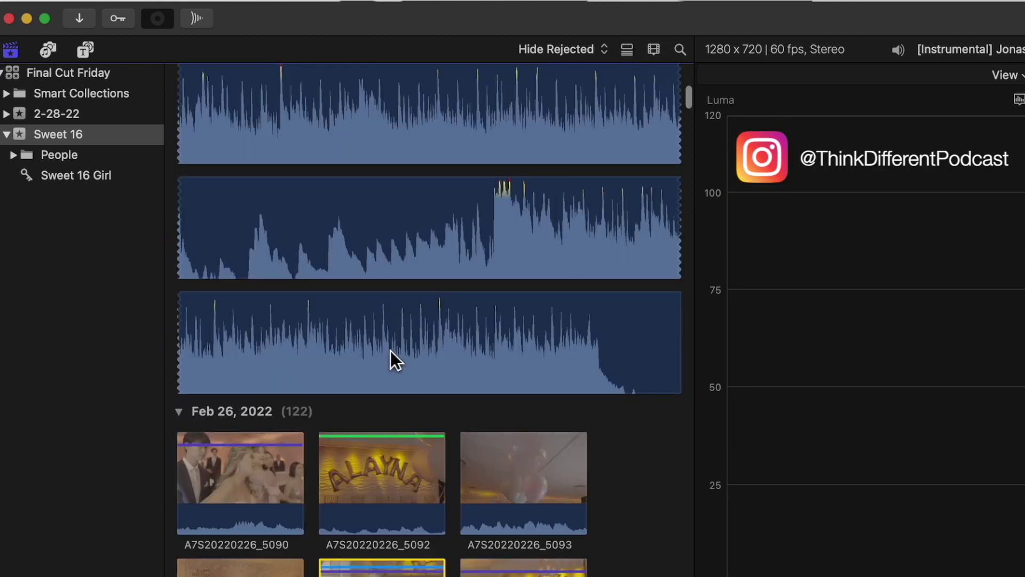
- Skim the Feb 26, 2022 filmstrips by selecting clips such as A7S20220226_5090 and A7S20220226_5093
scroll(395, 342, down, 5)
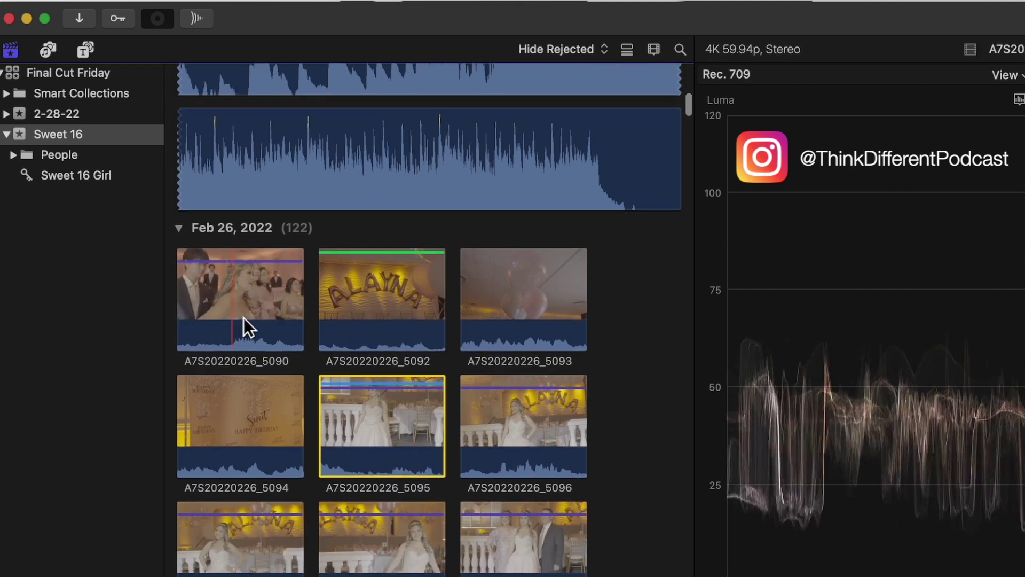
click(268, 320)
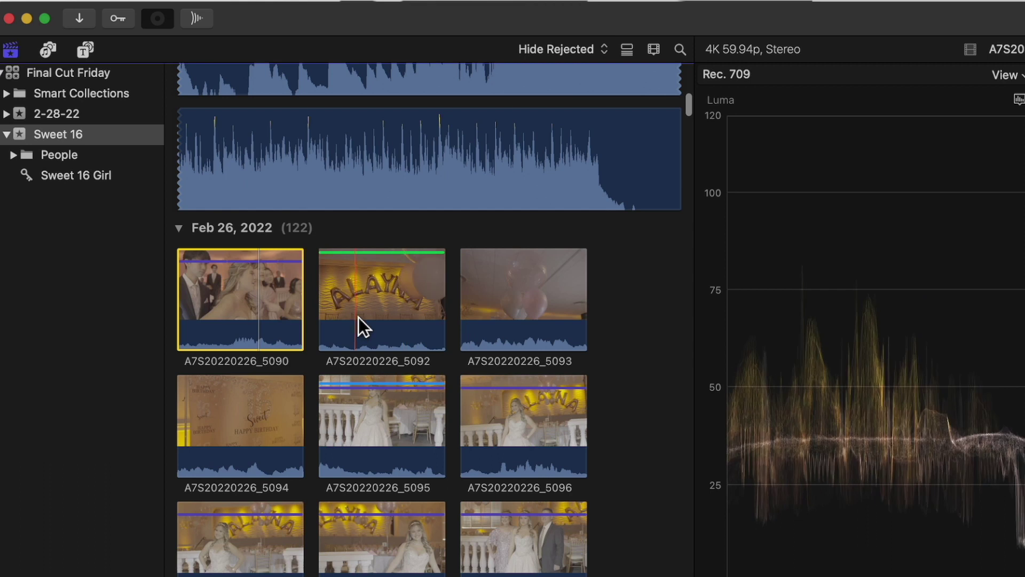
click(508, 317)
click(332, 320)
click(296, 320)
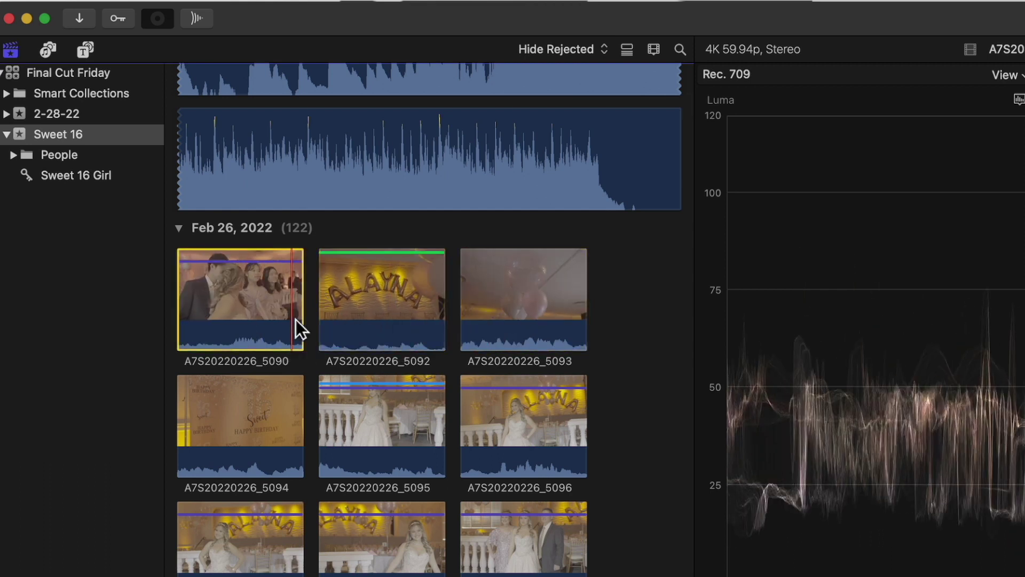
click(499, 321)
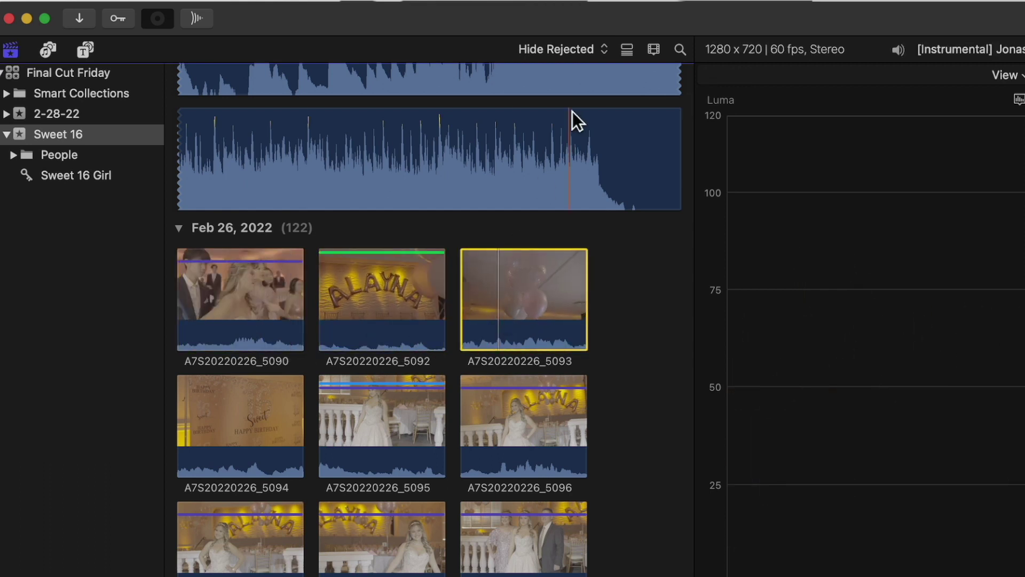
- Preview individual clips in list mode, including A7S20220226_5100 and A7S20220226_5099, and go back to filmstrip mode
click(624, 50)
click(343, 368)
click(319, 452)
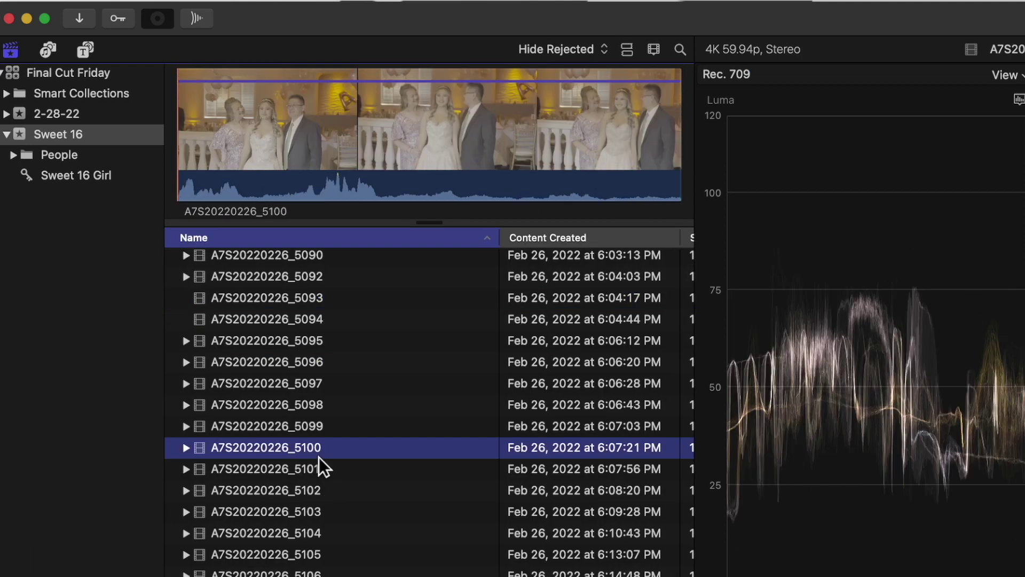
click(316, 534)
click(307, 431)
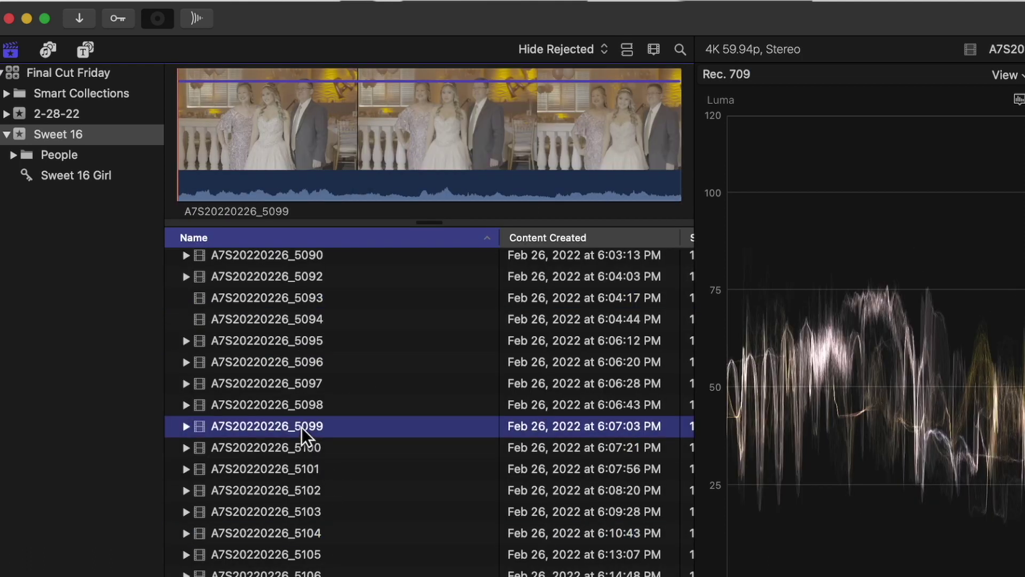
scroll(302, 427, down, 10)
scroll(302, 427, up, 10)
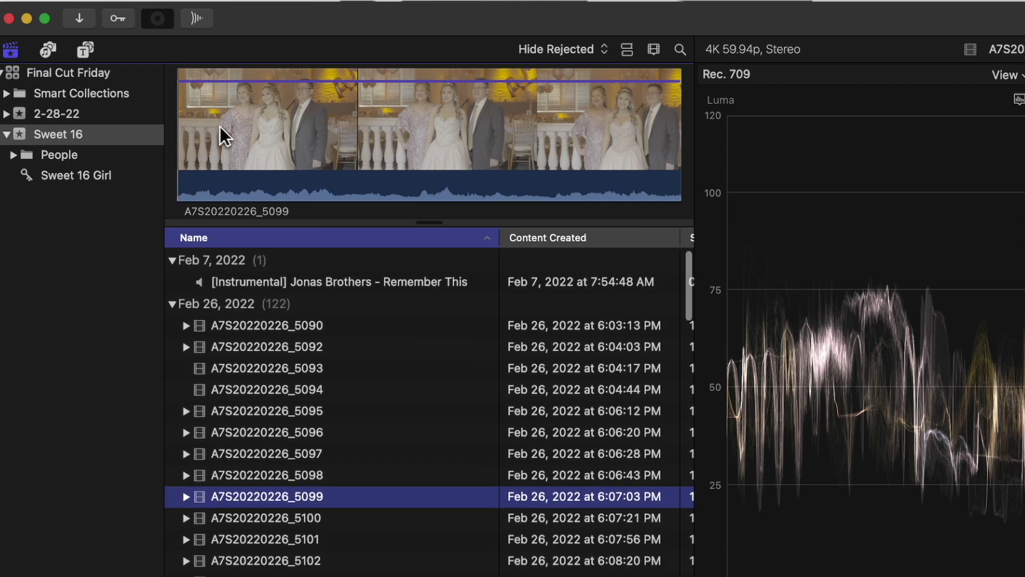
click(626, 50)
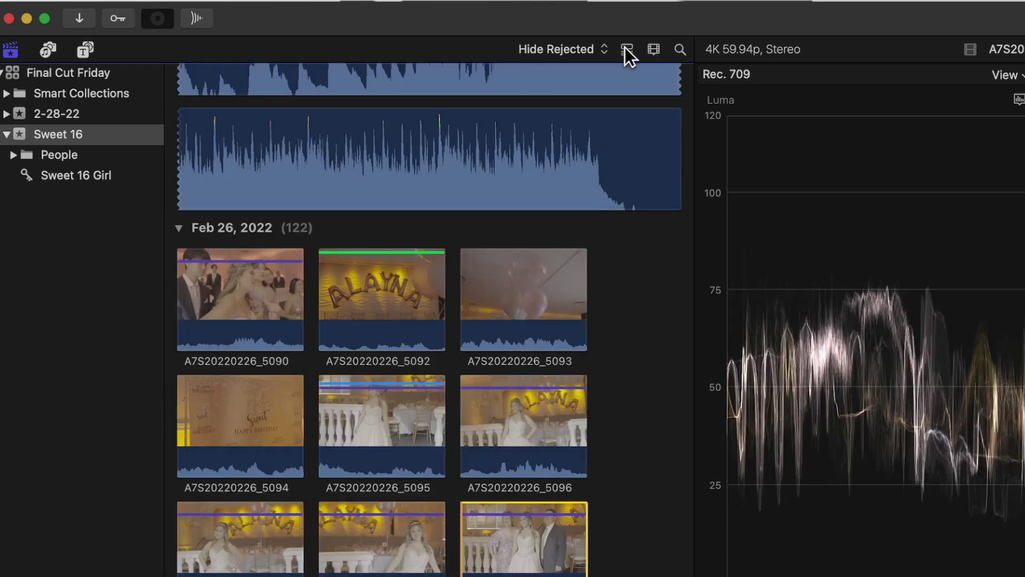
- Select clip A7S20220226_5092 and display it in the browser's list mode
click(381, 328)
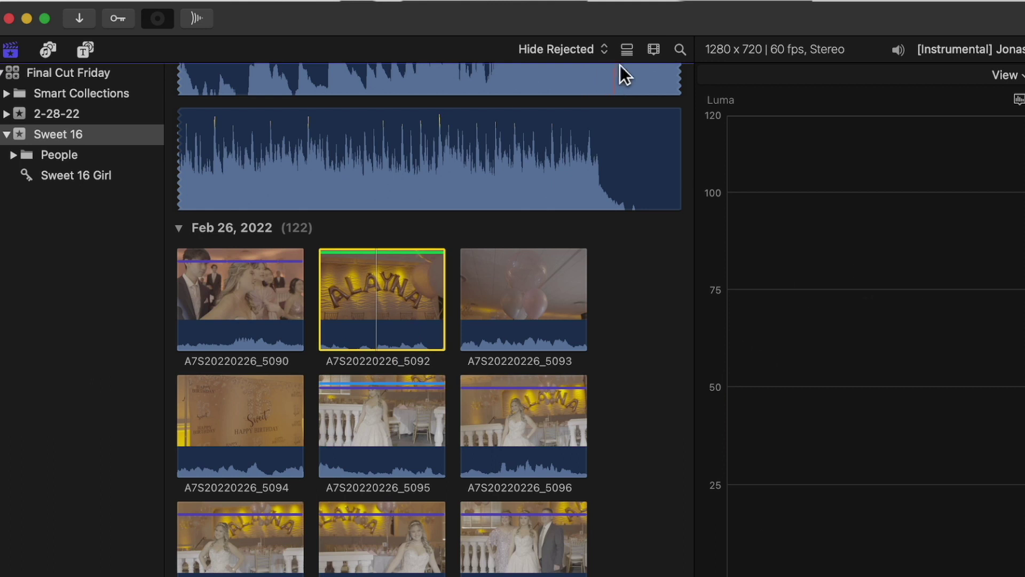
click(634, 51)
click(630, 49)
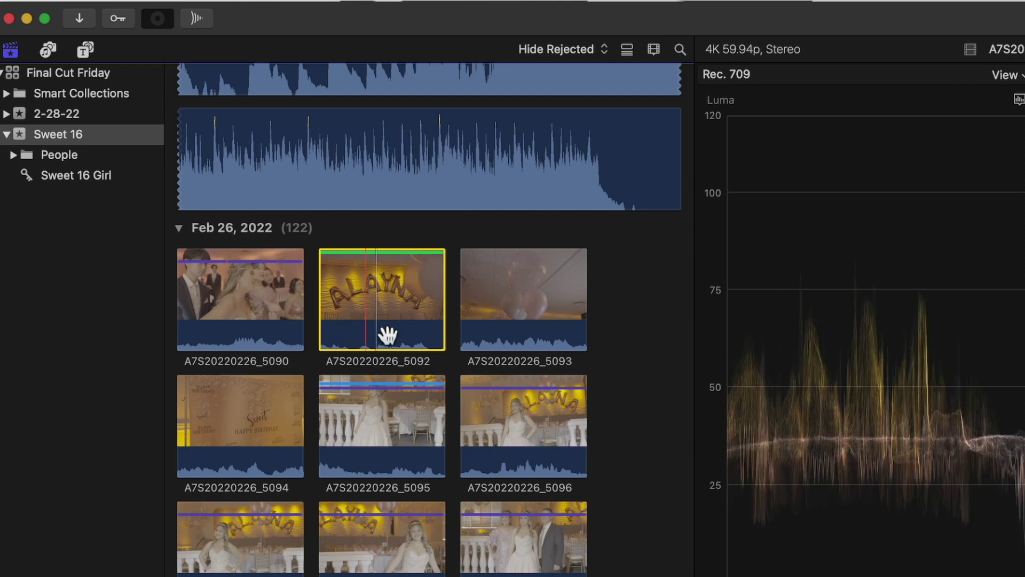
click(629, 53)
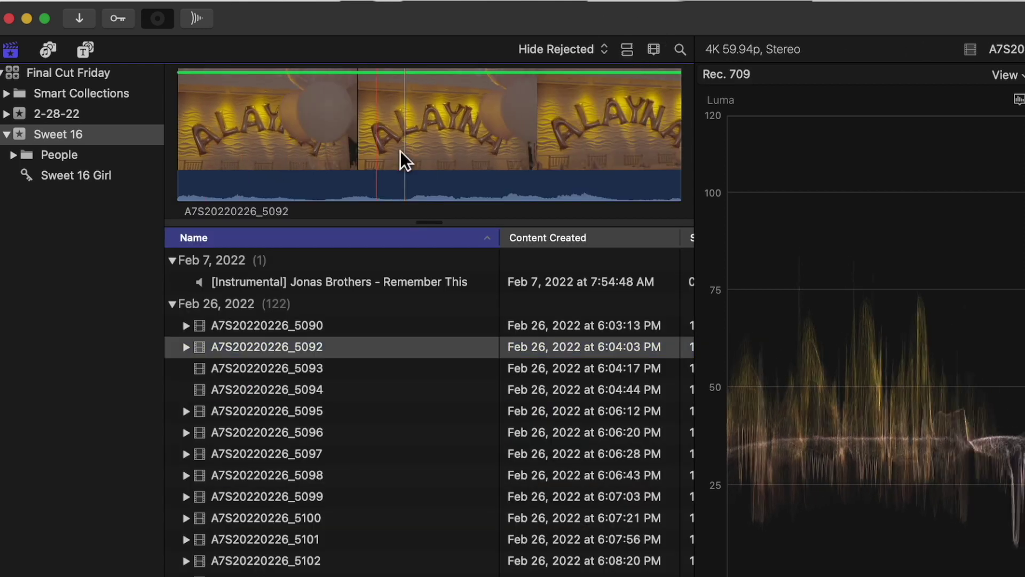
- Mark a range covering most of clip A7S20220226_5092 and return the browser to filmstrip mode
drag(221, 165, 623, 173)
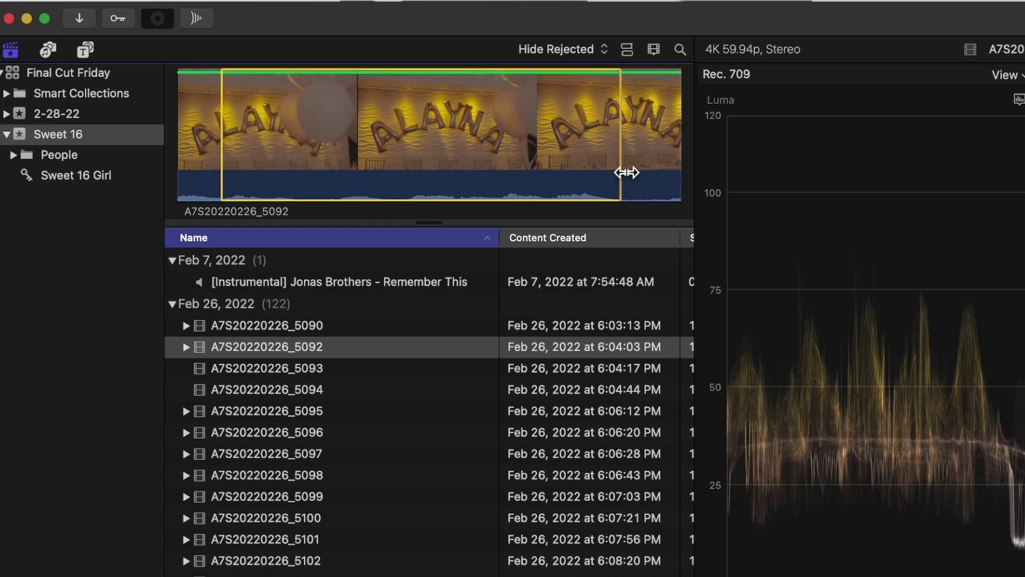
click(629, 52)
drag(344, 300, 484, 314)
- Mark a range of about 3 seconds in clip A7S20220226_5093 using list mode, and go back to filmstrip mode
click(507, 319)
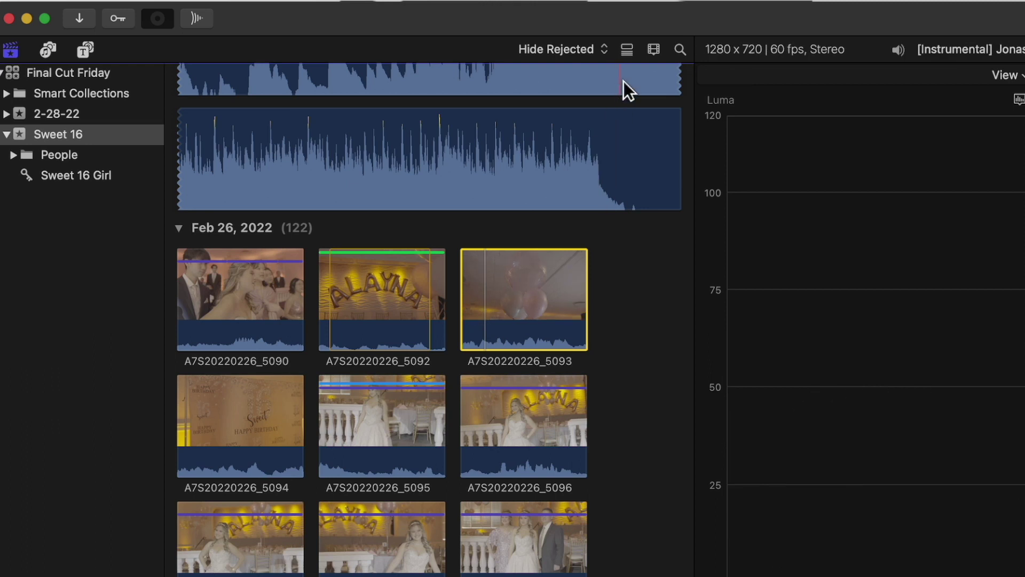
click(628, 49)
drag(230, 170, 615, 168)
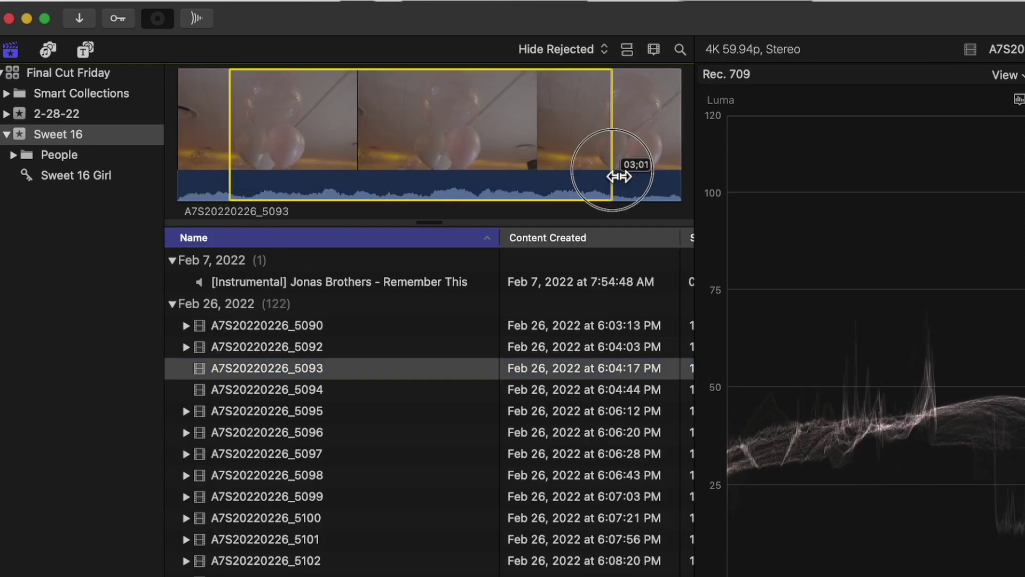
click(632, 45)
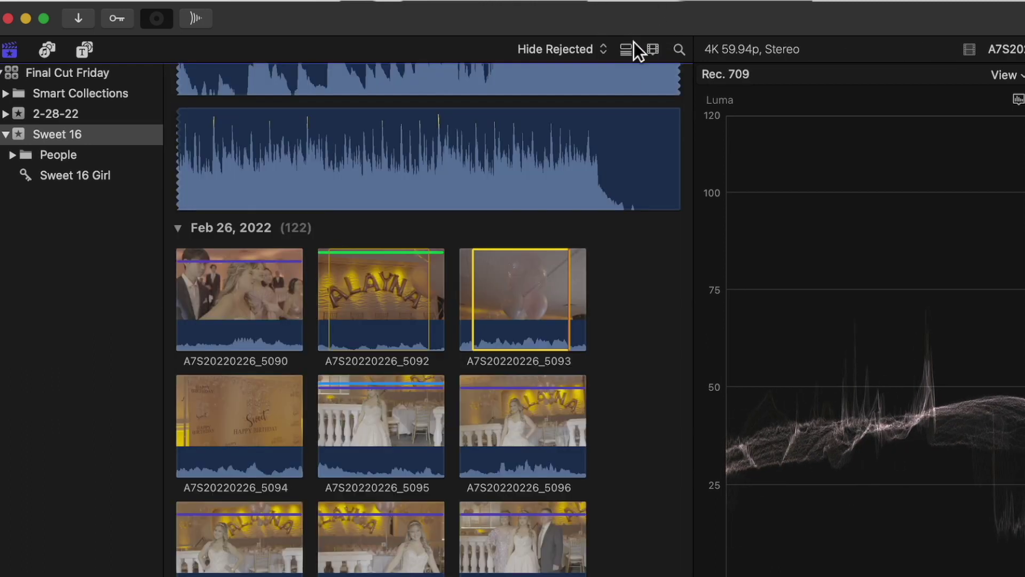
right_click(487, 416)
click(559, 427)
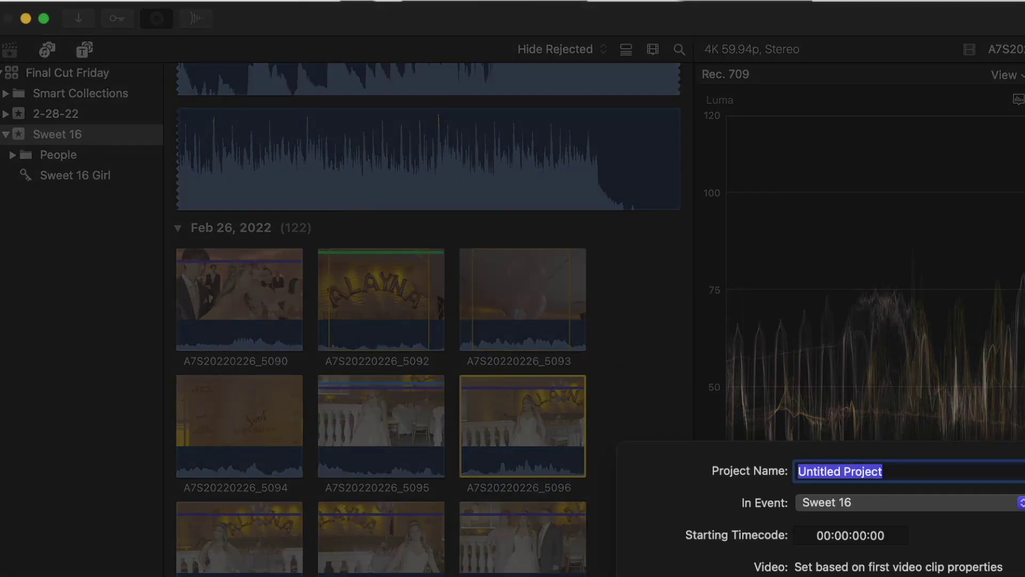
key(Escape)
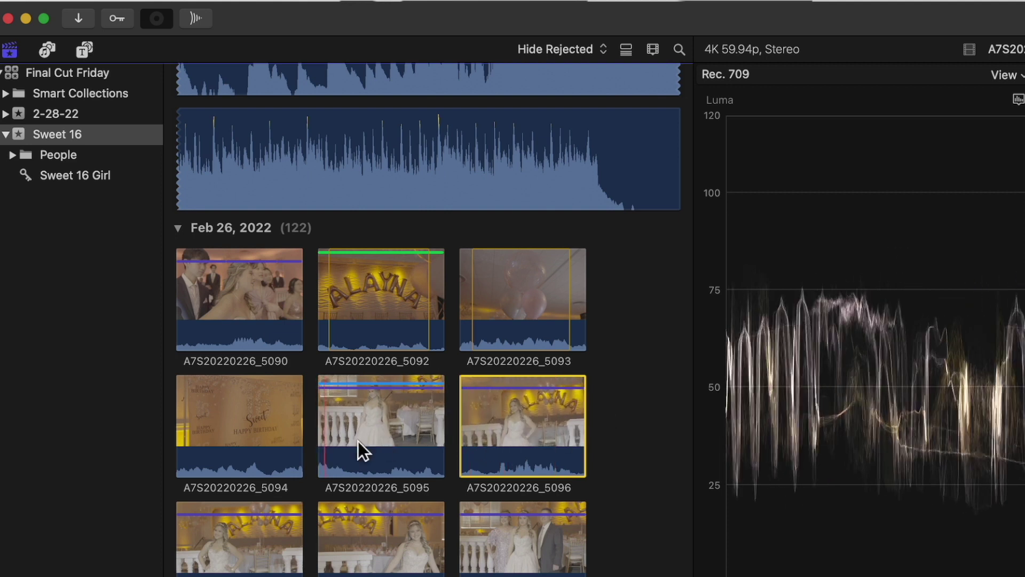
- Show clip A7S20220226_5096 in list mode and look through the clip list
click(634, 54)
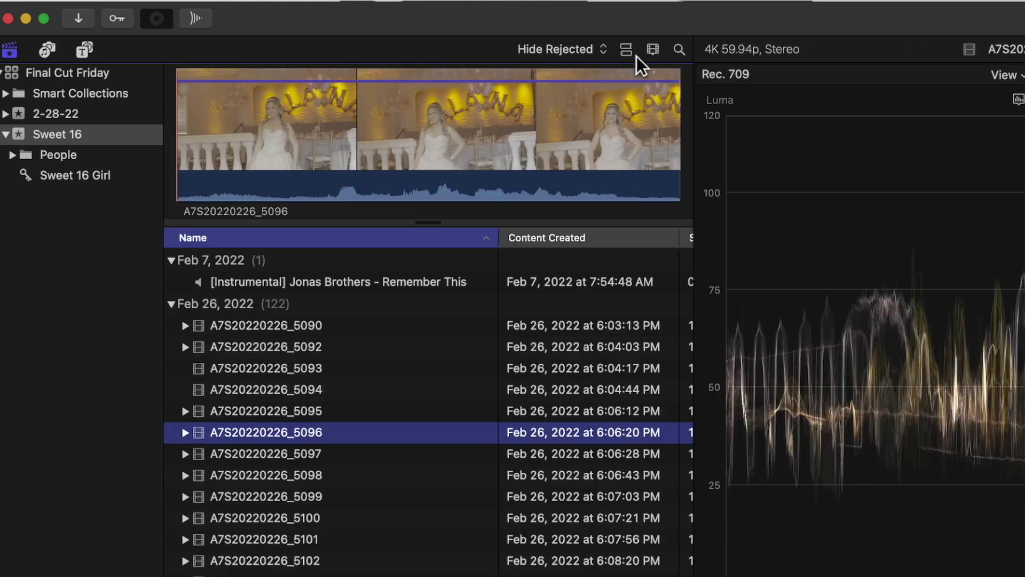
scroll(427, 412, down, 5)
scroll(427, 410, up, 6)
scroll(283, 442, down, 2)
scroll(278, 438, up, 3)
click(631, 51)
click(628, 46)
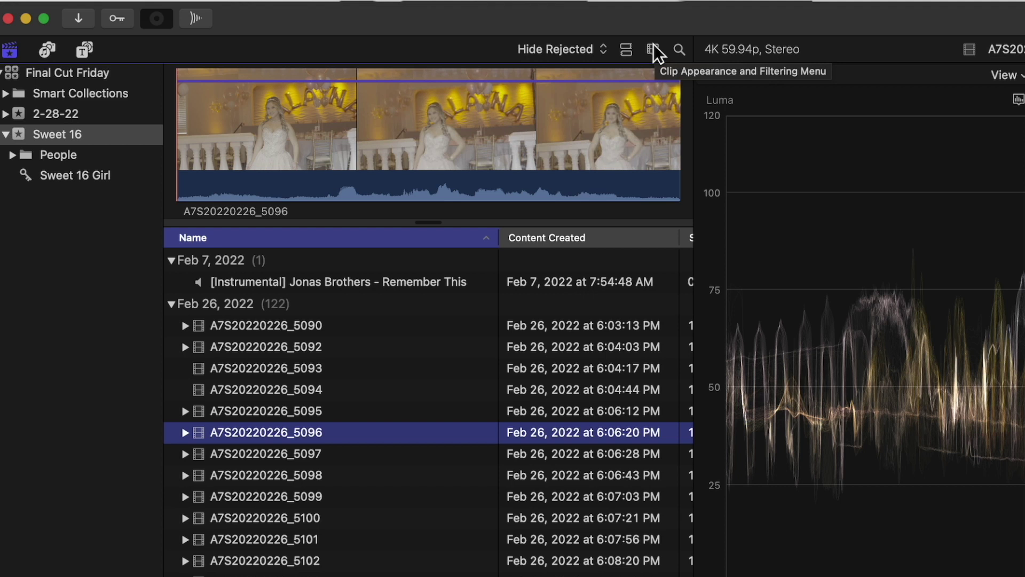
- Compare the clip appearance settings in list and filmstrip modes, and increase the clip height in filmstrip mode
click(655, 48)
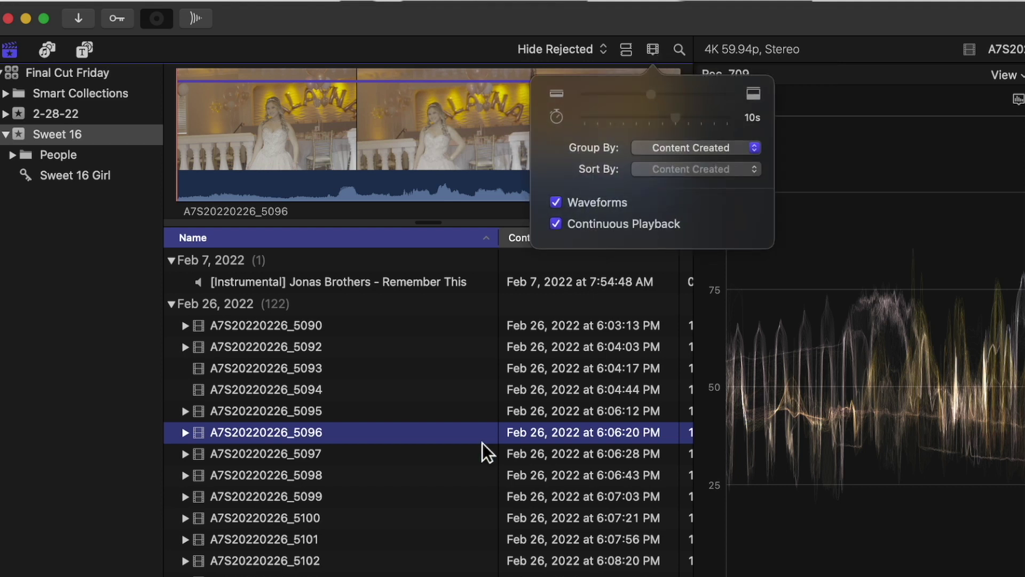
click(498, 454)
click(626, 54)
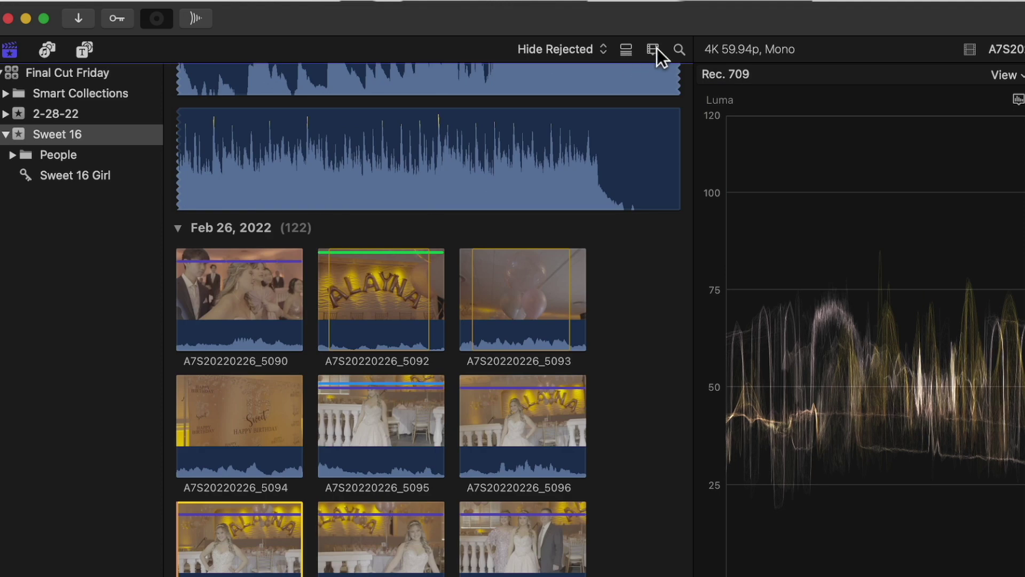
click(655, 49)
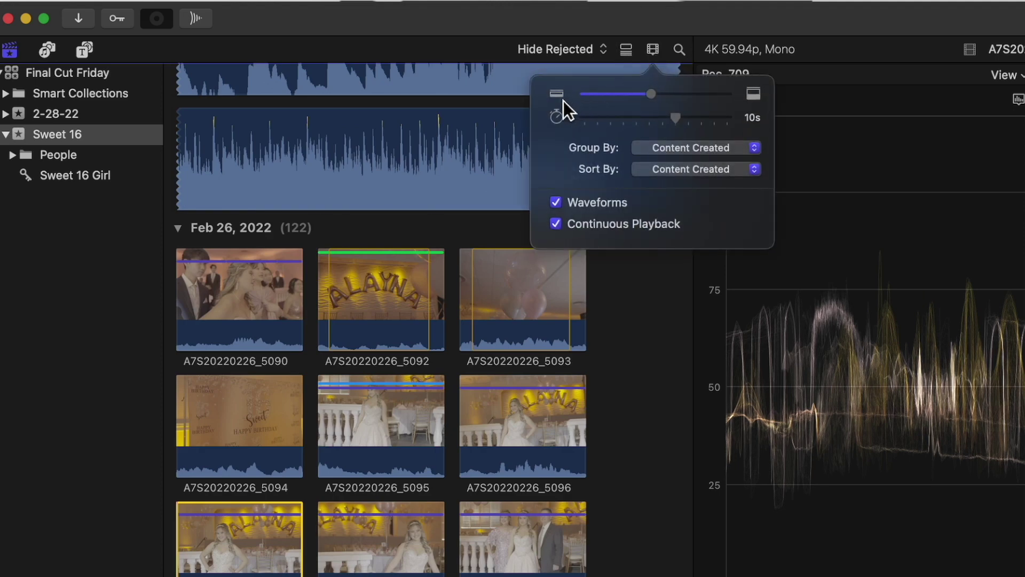
drag(655, 98, 701, 96)
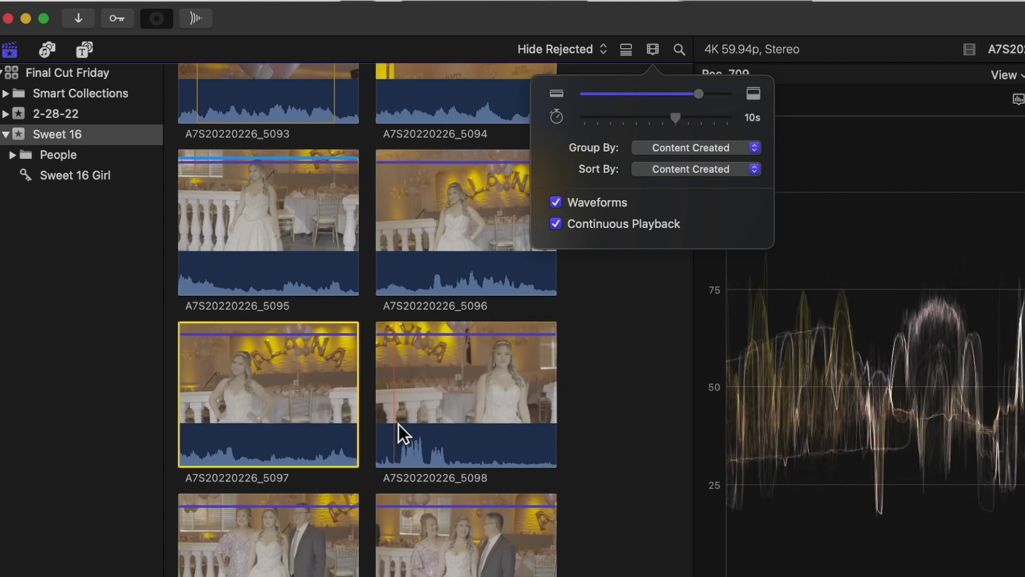
- Browse the enlarged filmstrips and set the duration shown per thumbnail to 2s
scroll(520, 411, down, 10)
scroll(516, 407, down, 13)
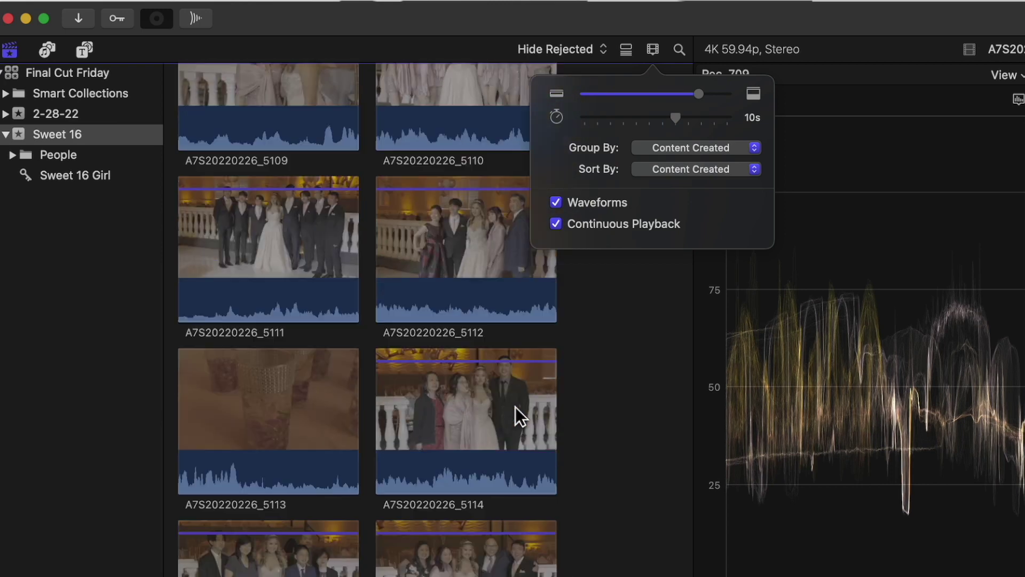
scroll(515, 406, down, 13)
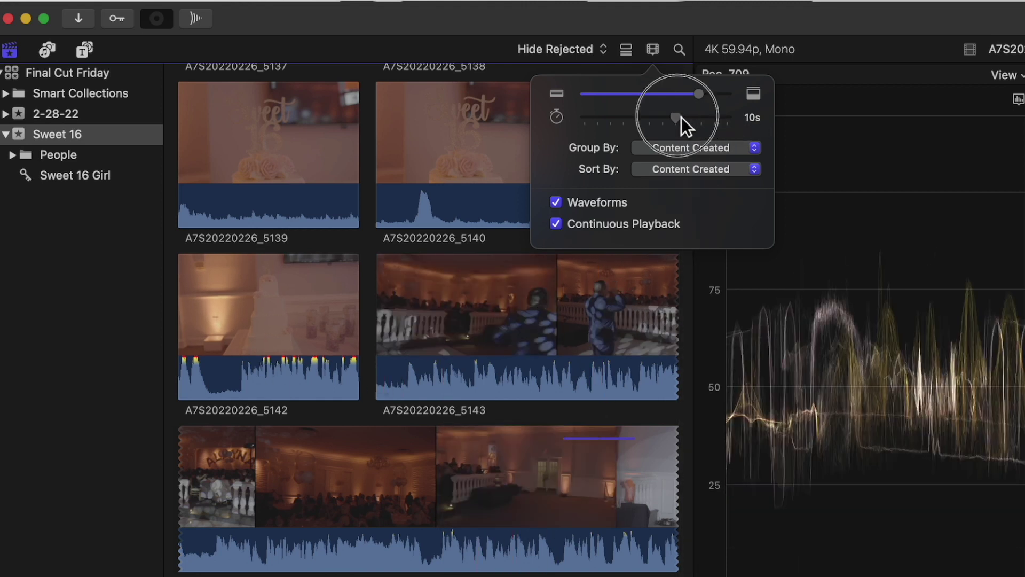
drag(684, 122, 707, 119)
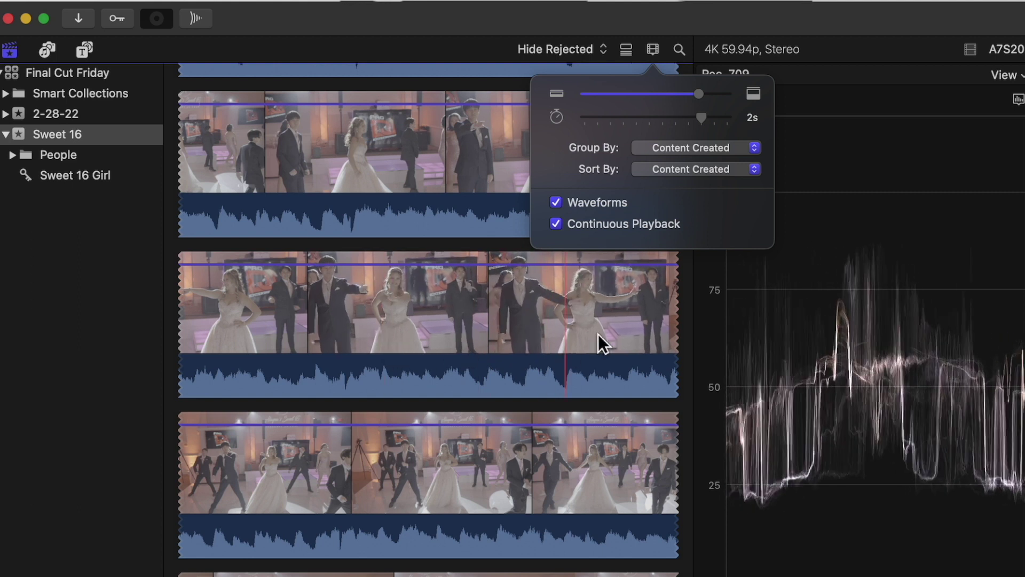
- Set the filmstrip duration per thumbnail to 5m and browse the condensed Feb 26, 2022 clips
drag(708, 121, 632, 120)
scroll(478, 316, up, 5)
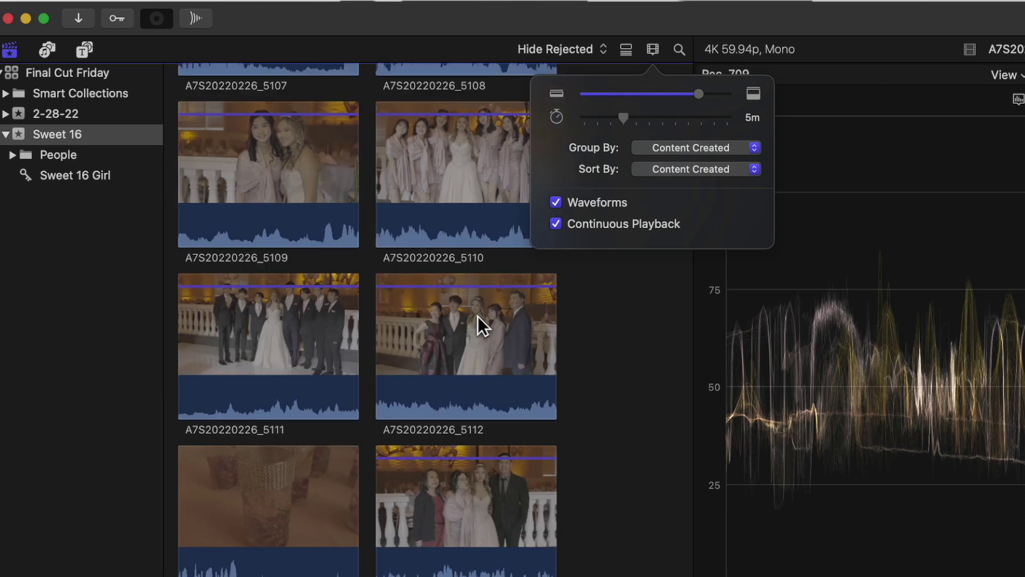
scroll(472, 313, down, 15)
scroll(473, 312, down, 15)
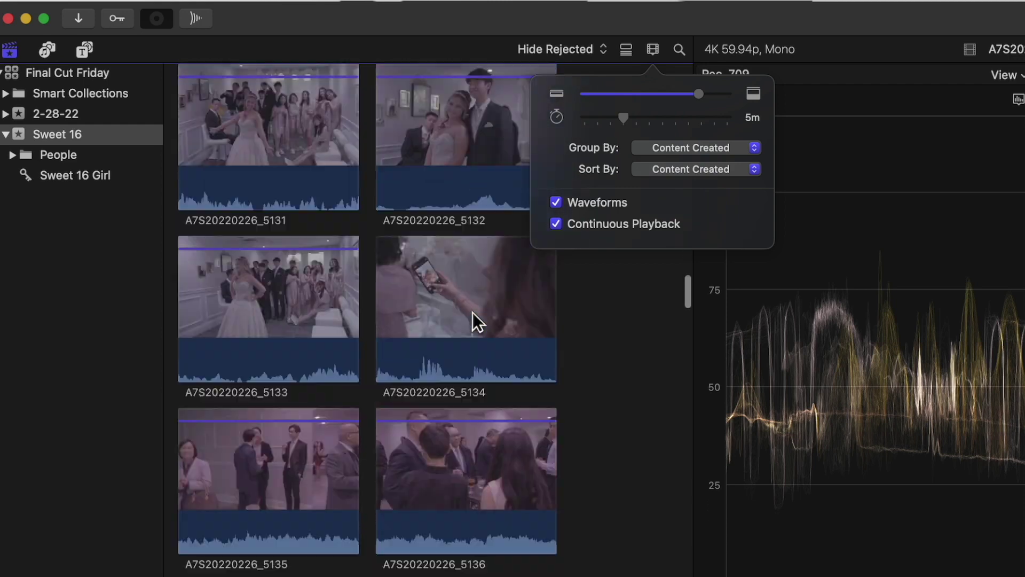
scroll(473, 313, up, 10)
scroll(472, 313, up, 10)
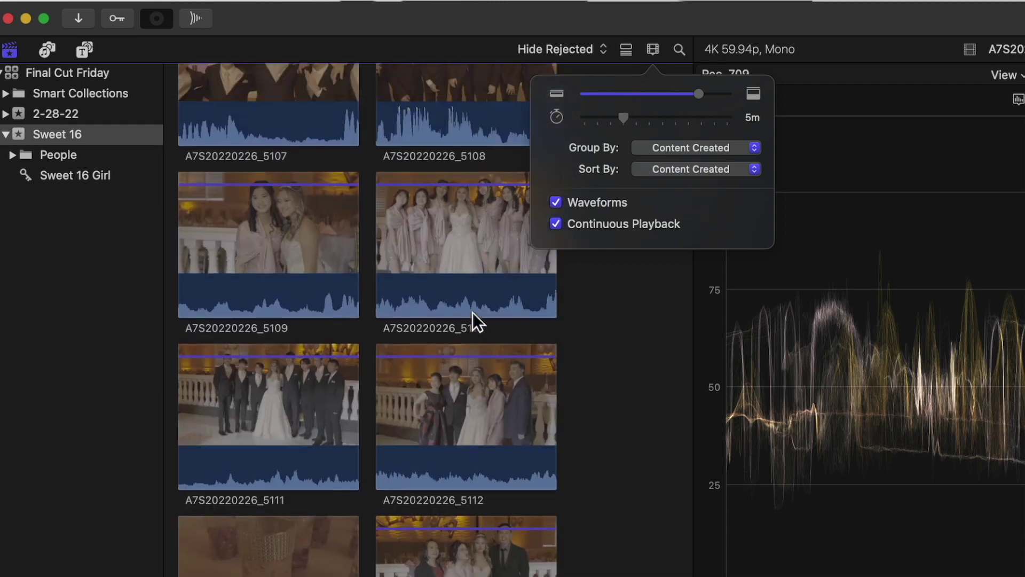
scroll(473, 313, down, 4)
scroll(472, 312, down, 10)
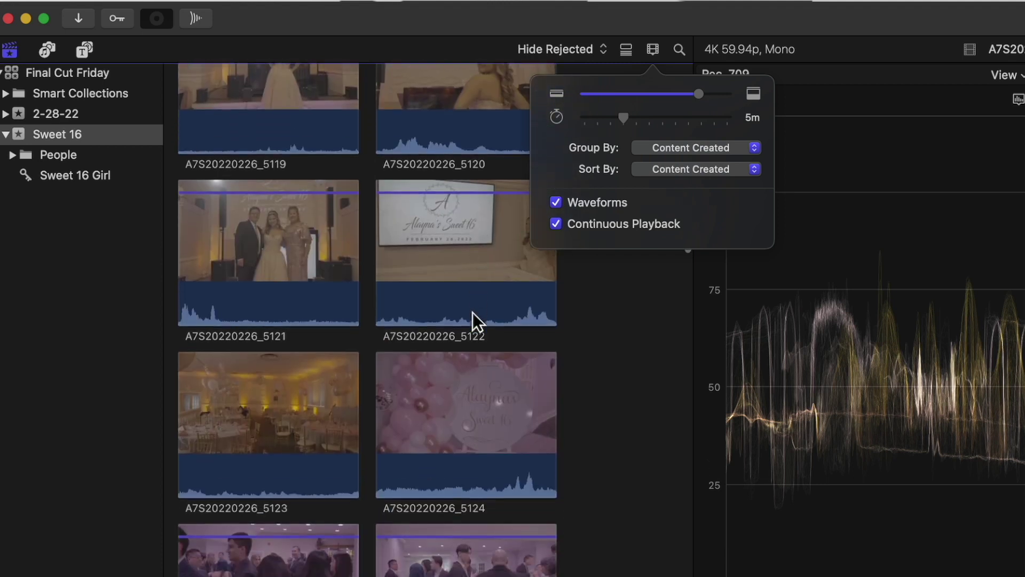
scroll(472, 312, down, 15)
scroll(473, 313, up, 4)
- Try a filmstrip duration of 1m per thumbnail and set it to 2m
drag(625, 118, 649, 113)
scroll(429, 311, up, 4)
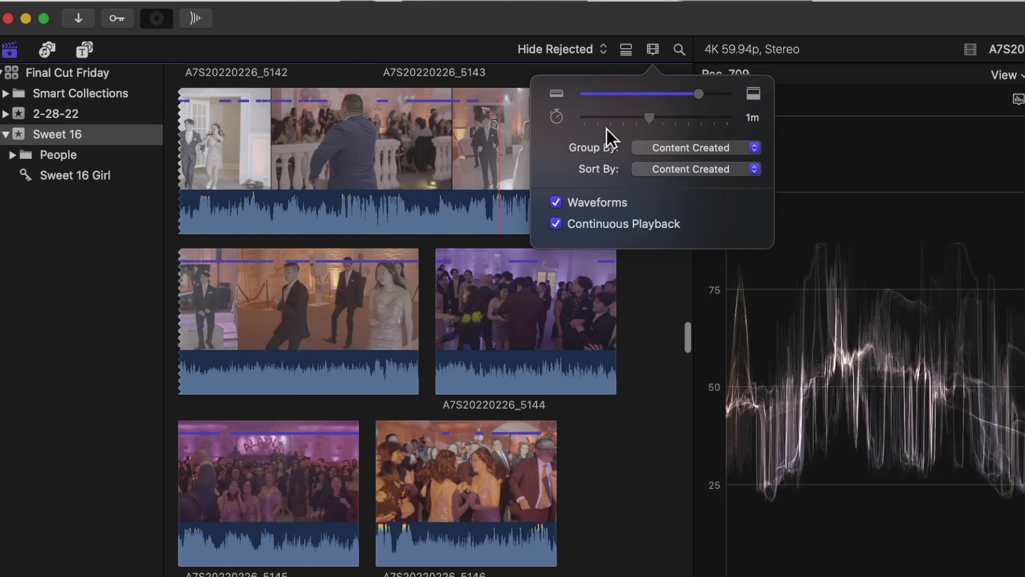
mouse_move(650, 118)
mouse_down()
mouse_move(647, 127)
mouse_move(663, 131)
mouse_move(647, 131)
mouse_up()
- Group the browser clips by Date Imported and review the import-date groups
click(688, 149)
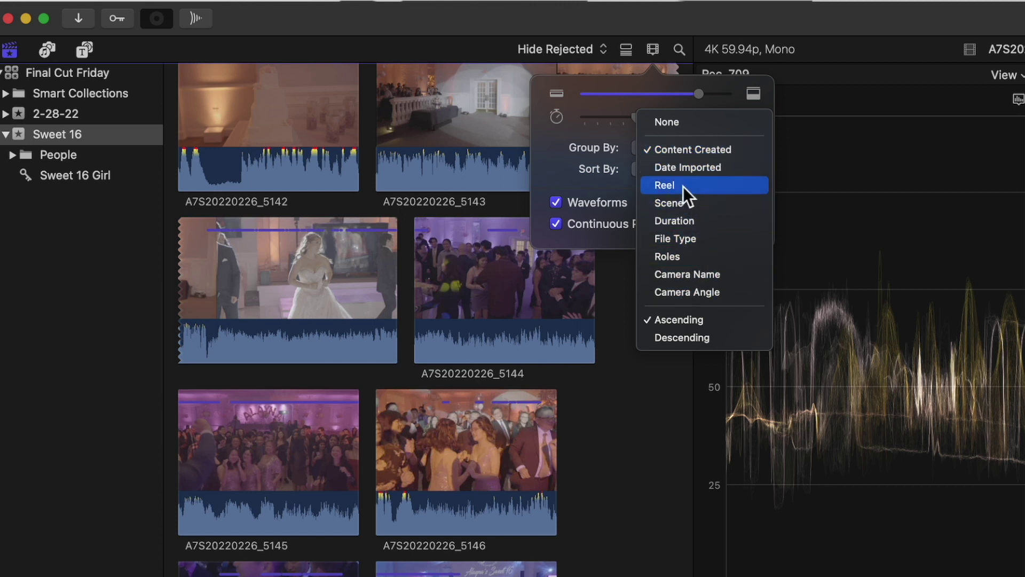
click(684, 170)
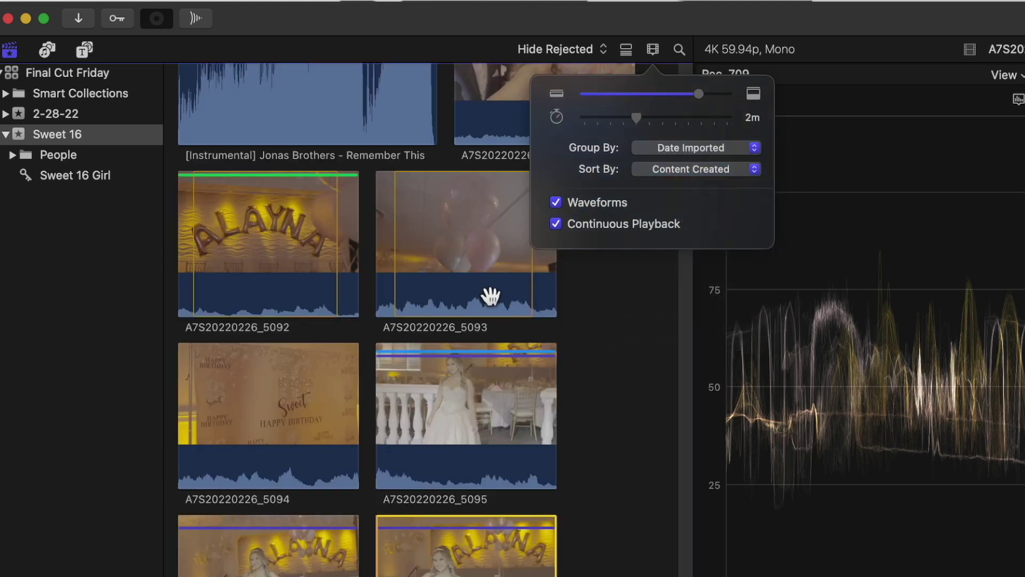
scroll(502, 355, up, 15)
scroll(502, 357, down, 5)
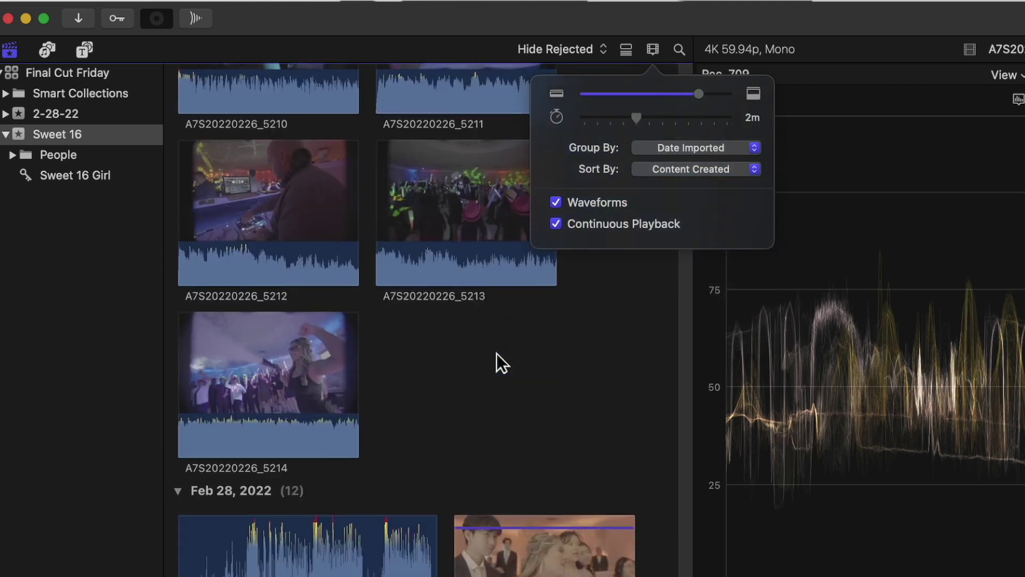
scroll(526, 374, up, 20)
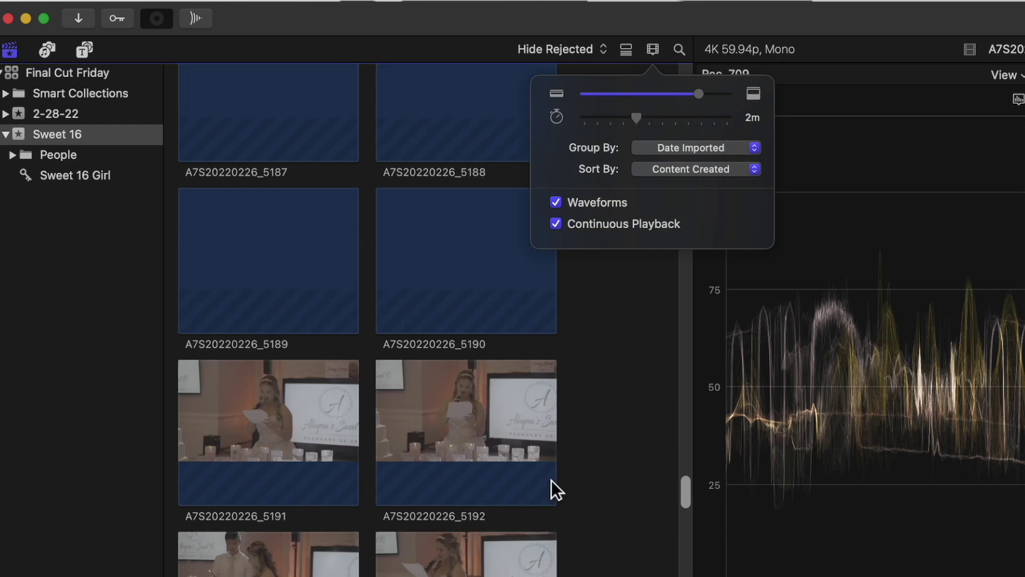
scroll(551, 479, up, 20)
scroll(547, 525, up, 5)
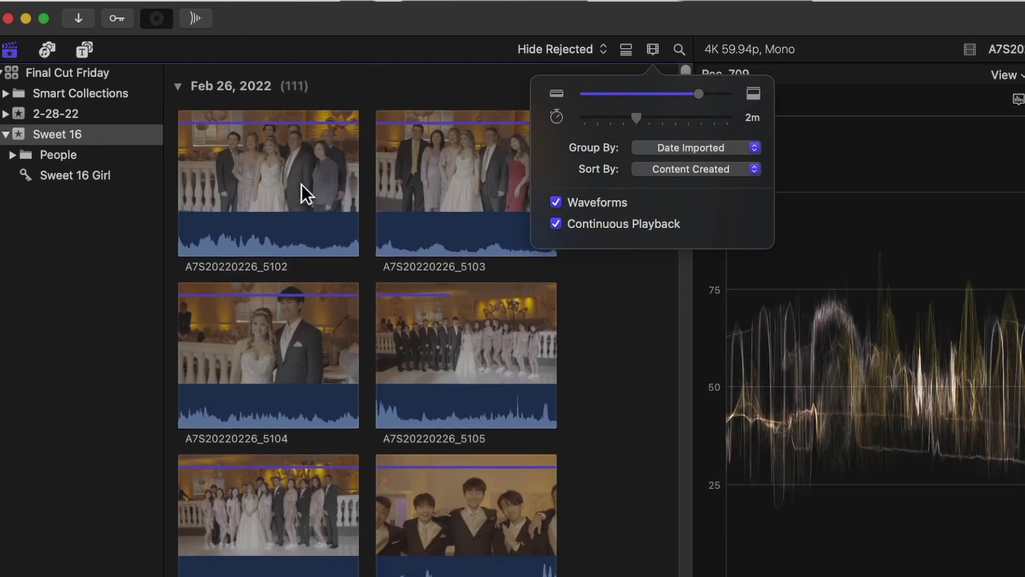
scroll(299, 183, down, 20)
scroll(297, 180, up, 20)
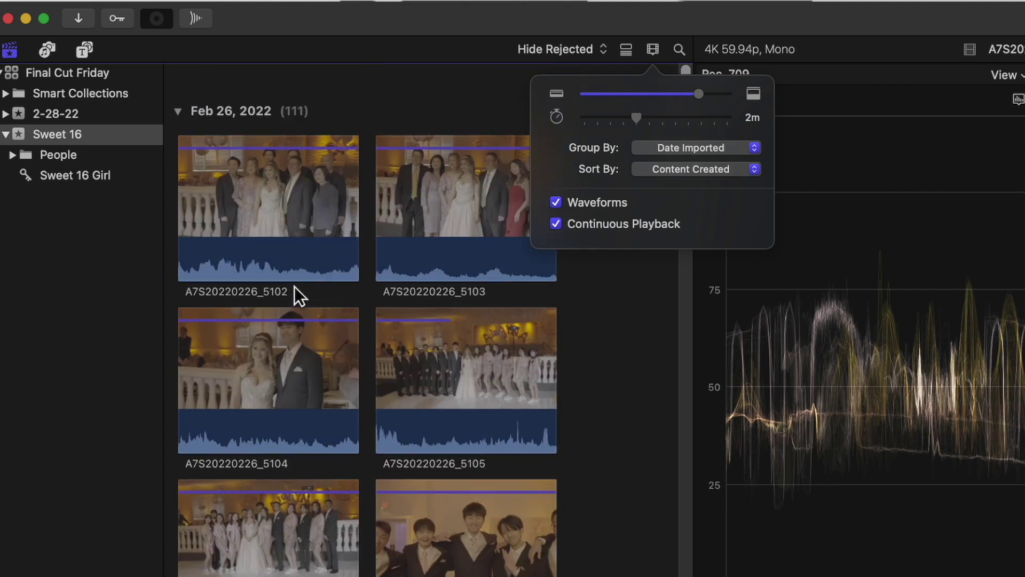
- Collapse the Feb 26, 2022 group and browse the clips in the Feb 28, 2022 group
click(183, 86)
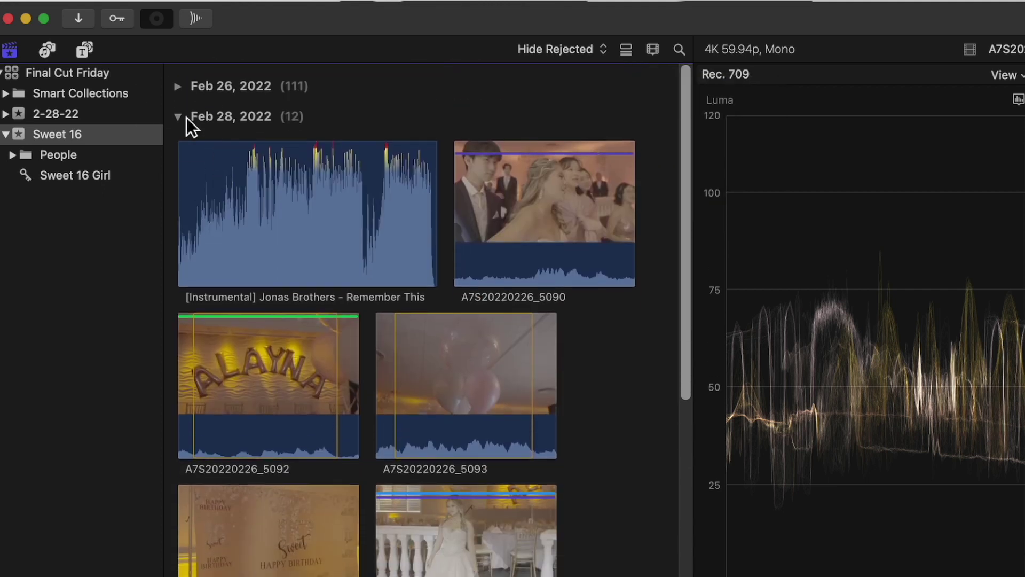
click(181, 118)
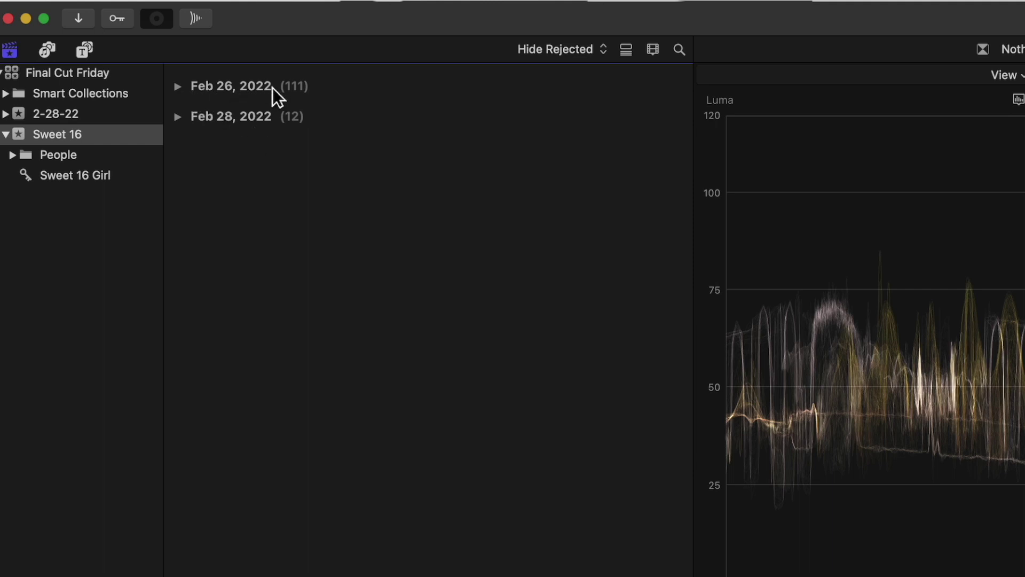
click(181, 118)
scroll(333, 273, down, 10)
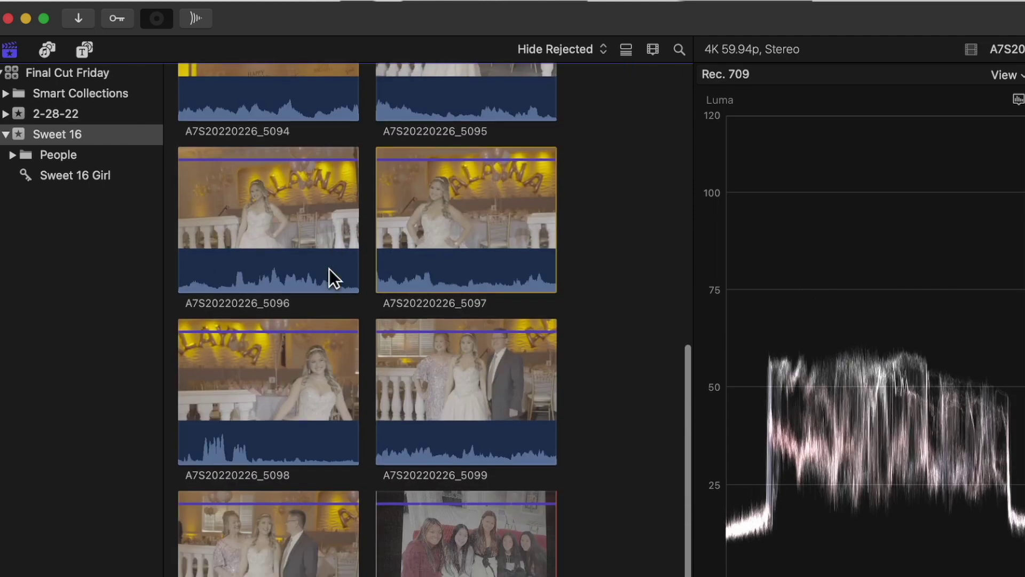
scroll(329, 268, down, 1)
scroll(329, 288, up, 10)
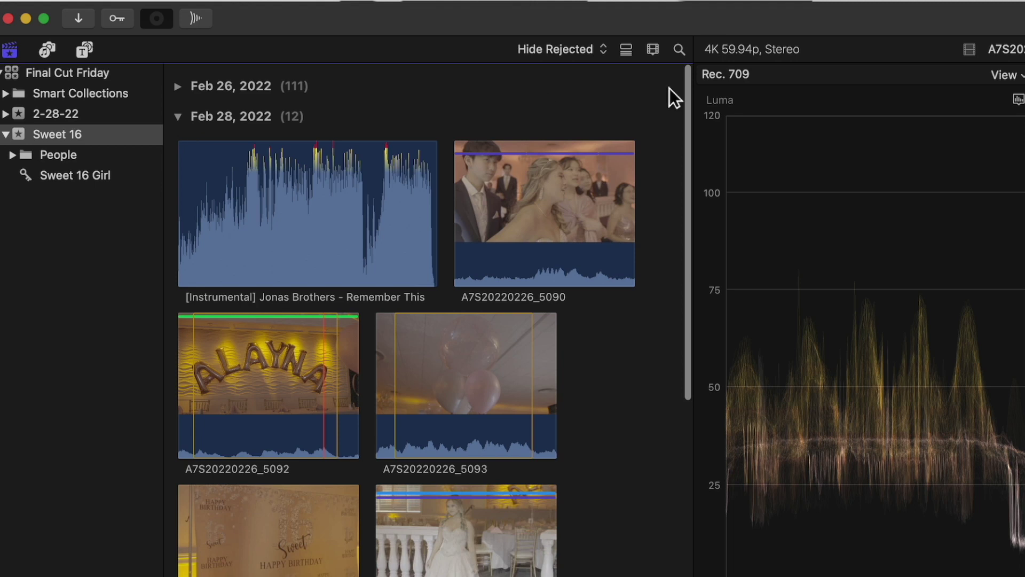
- Switch the browser to list mode and check which grouping and sorting settings are available there
click(634, 49)
click(654, 49)
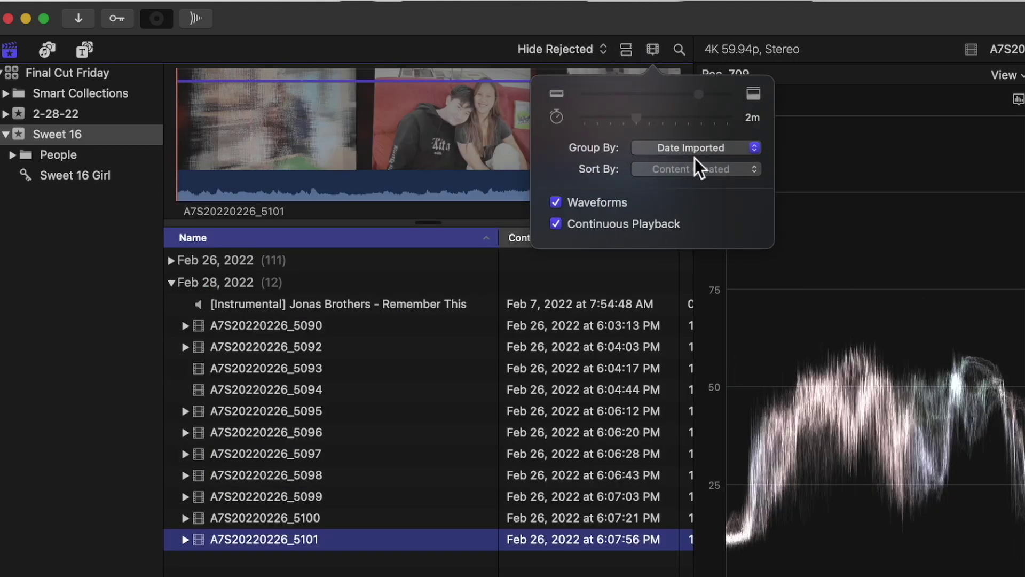
click(667, 50)
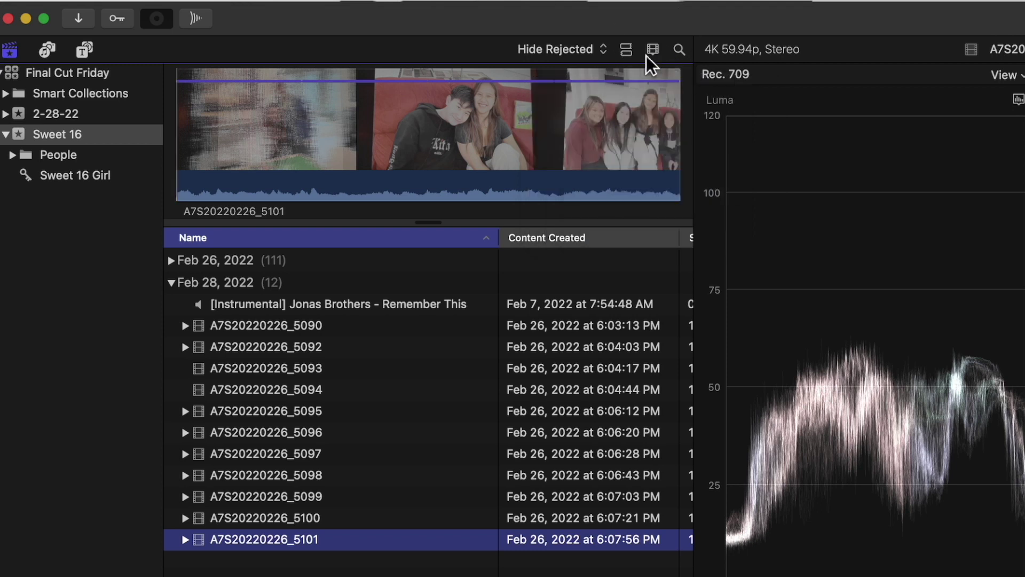
- Switch the browser back to filmstrip mode and sort the clips by Take
click(630, 52)
click(654, 51)
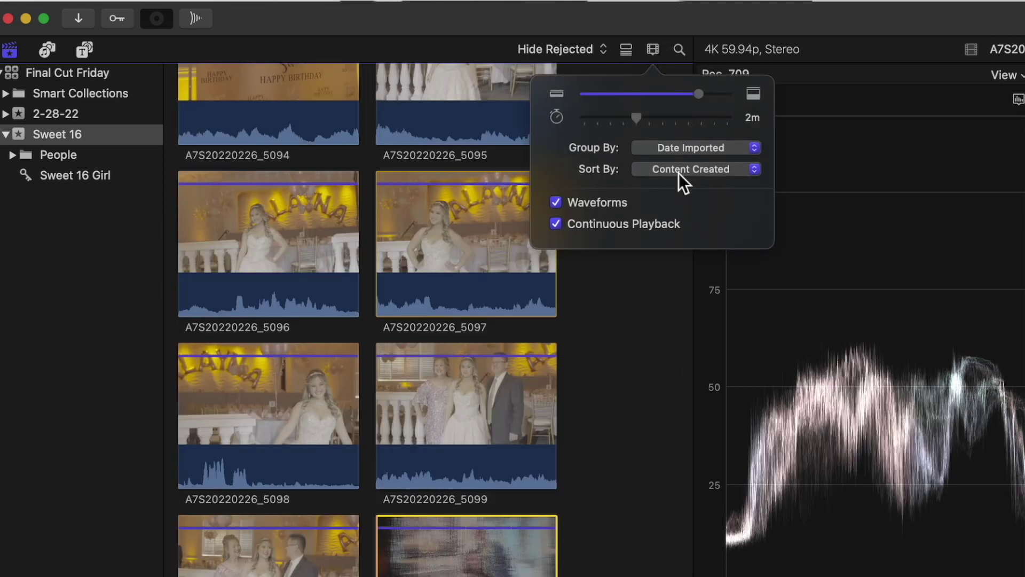
click(679, 172)
click(685, 189)
click(692, 172)
click(699, 190)
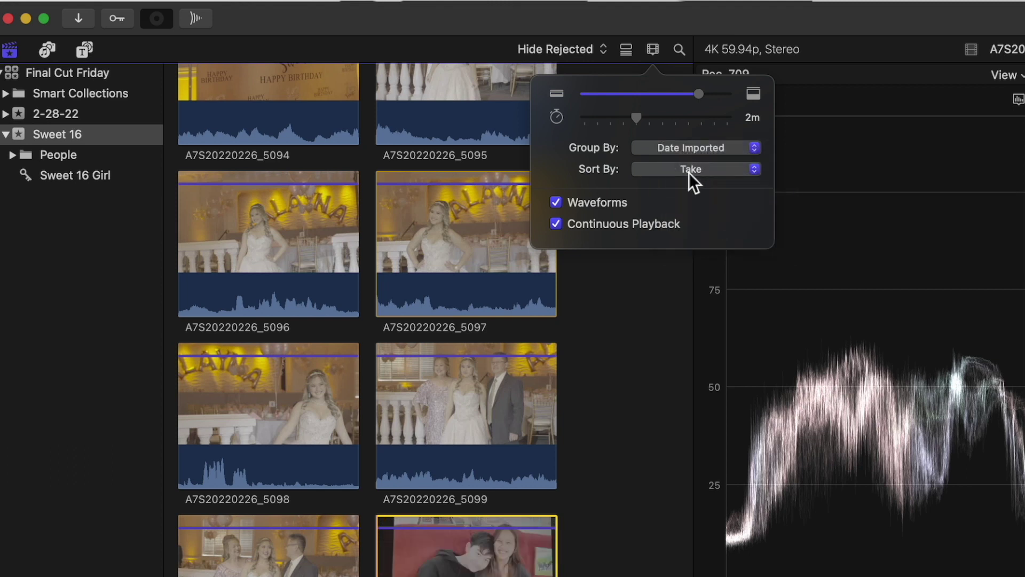
- Set the clip sort order to Descending and review the order of the clips
click(691, 170)
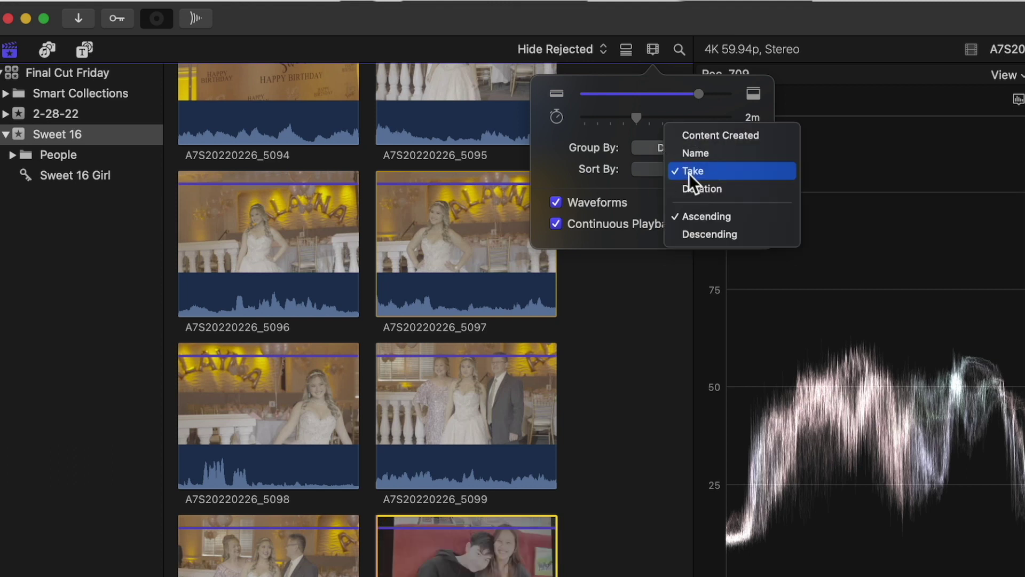
click(706, 235)
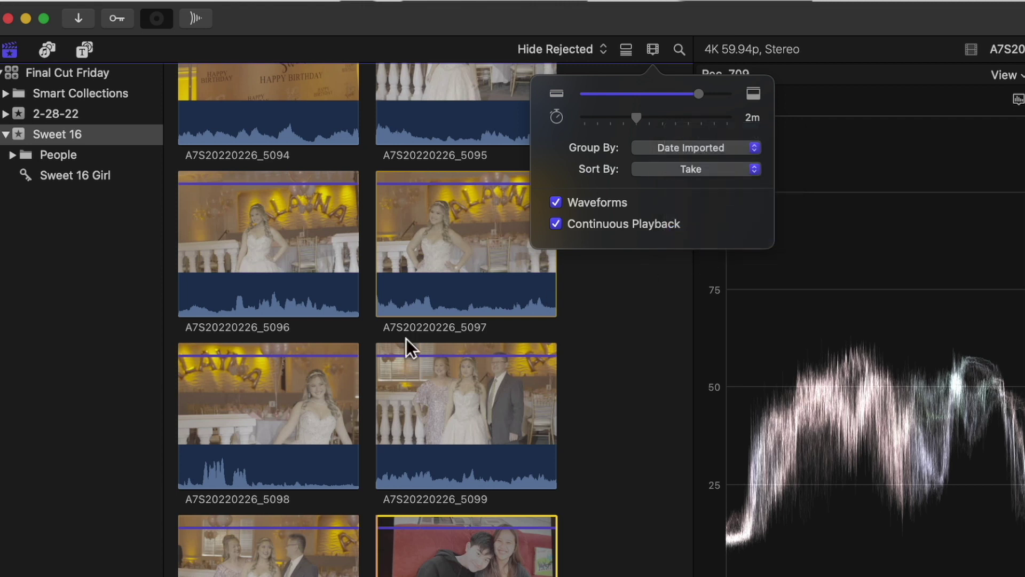
click(684, 171)
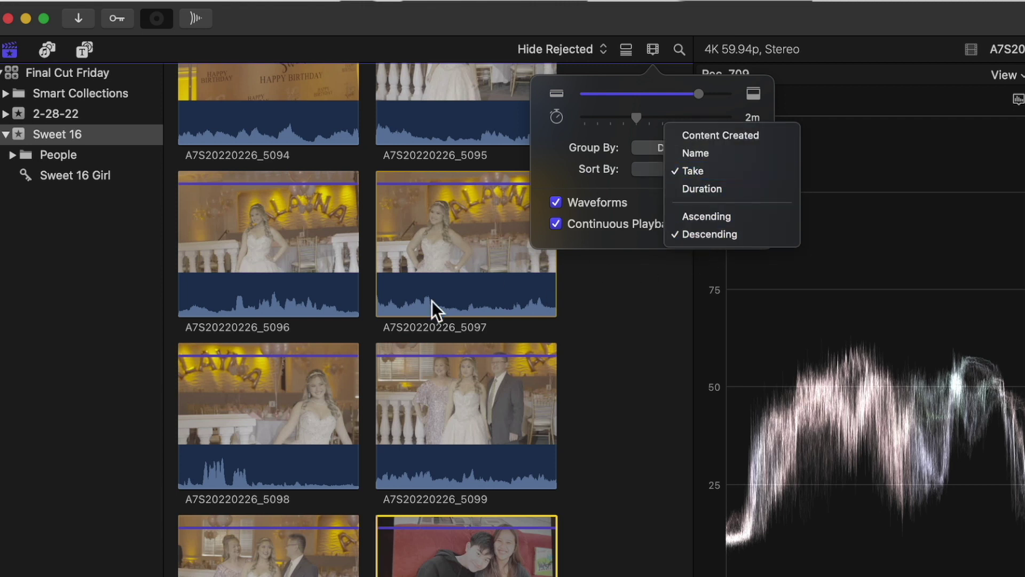
click(677, 329)
scroll(365, 254, up, 5)
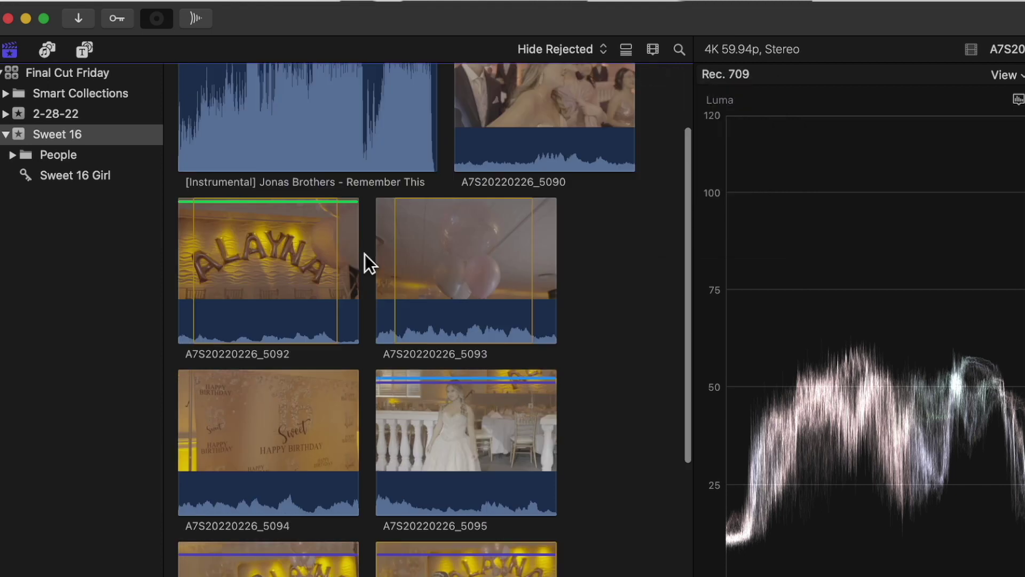
- Compare the clip appearance settings available in list mode with those in filmstrip mode
click(630, 57)
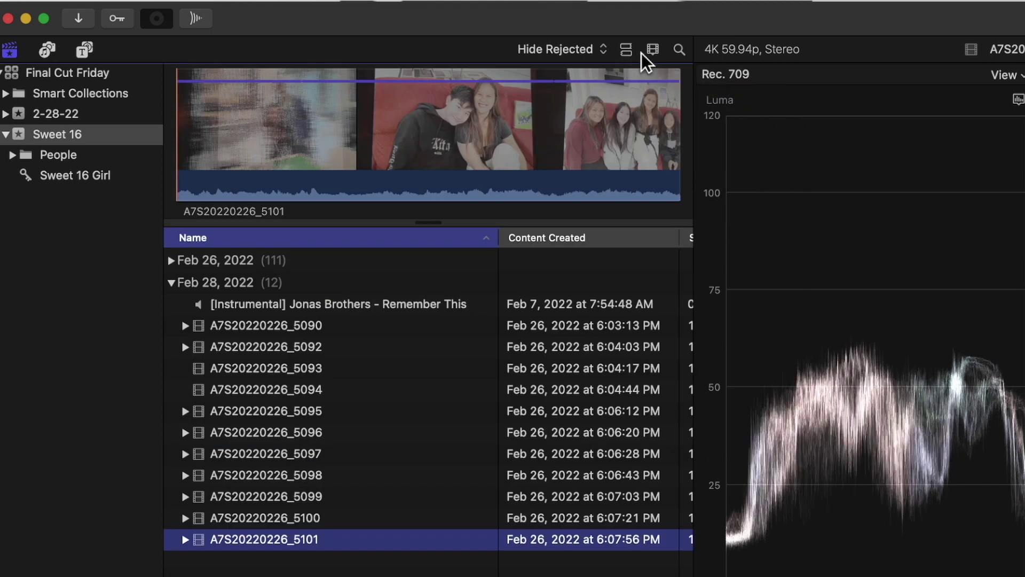
click(651, 53)
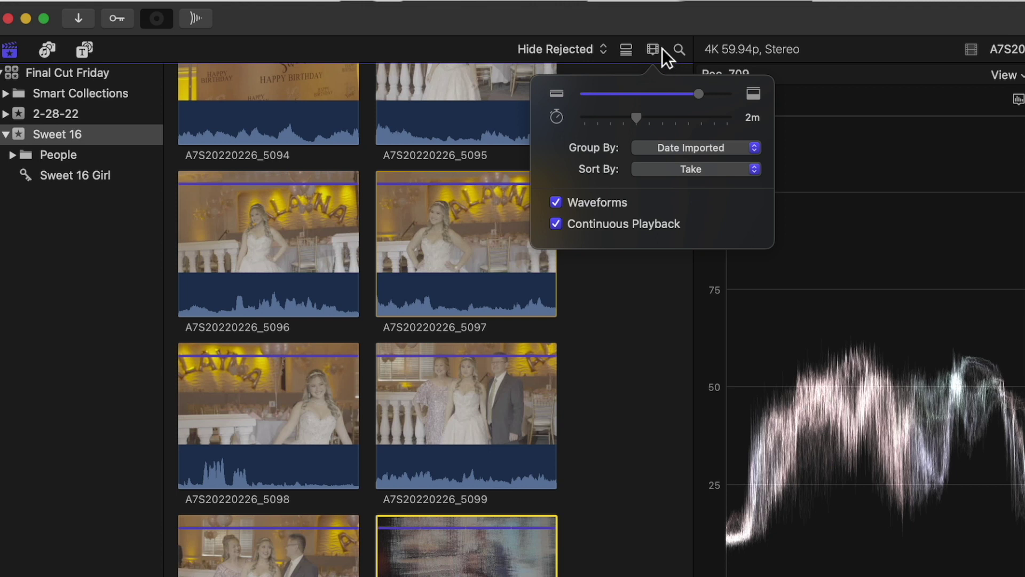
click(666, 54)
click(631, 48)
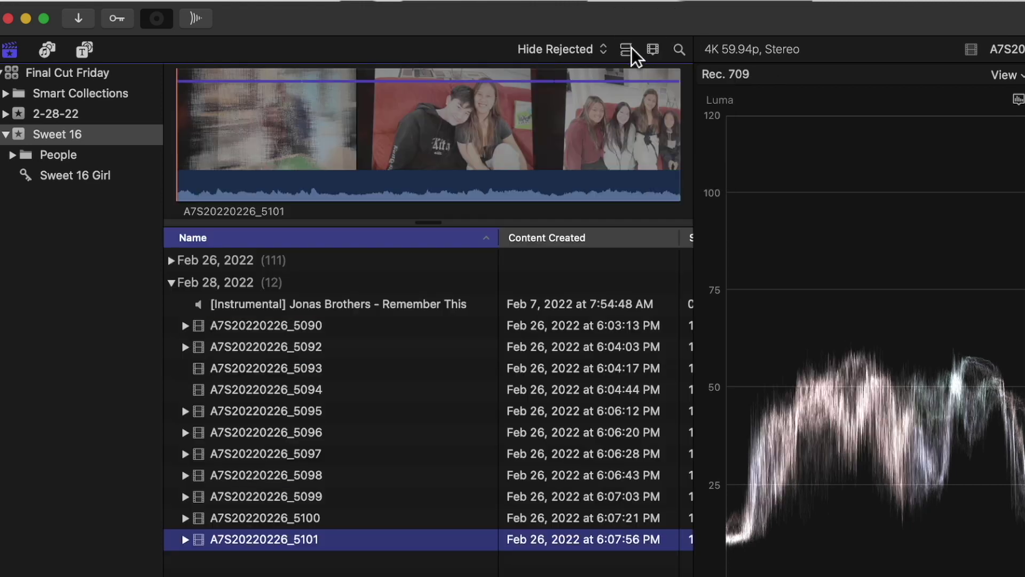
click(653, 51)
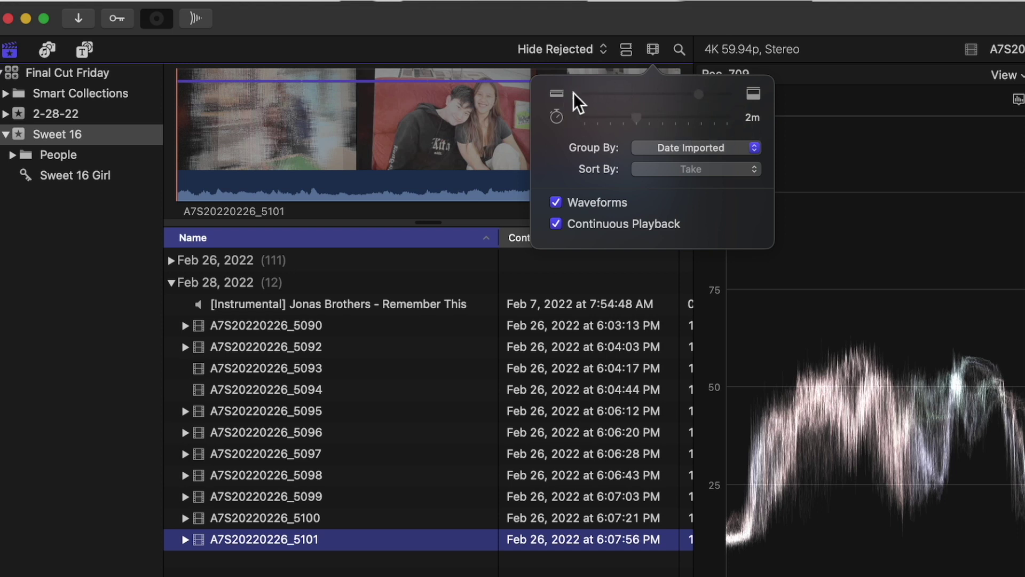
click(216, 106)
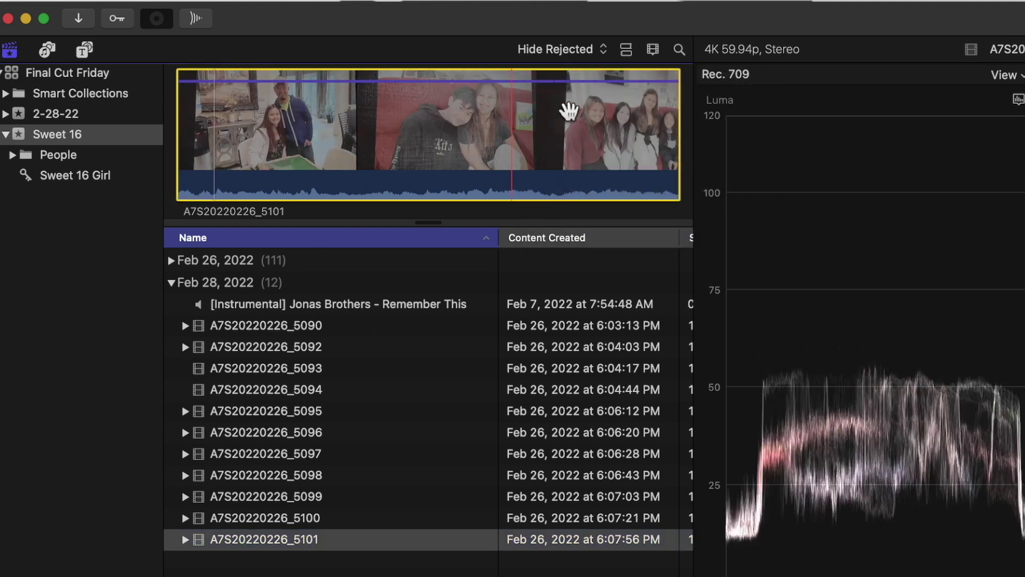
- Group the clips in list mode by Content Created
click(653, 50)
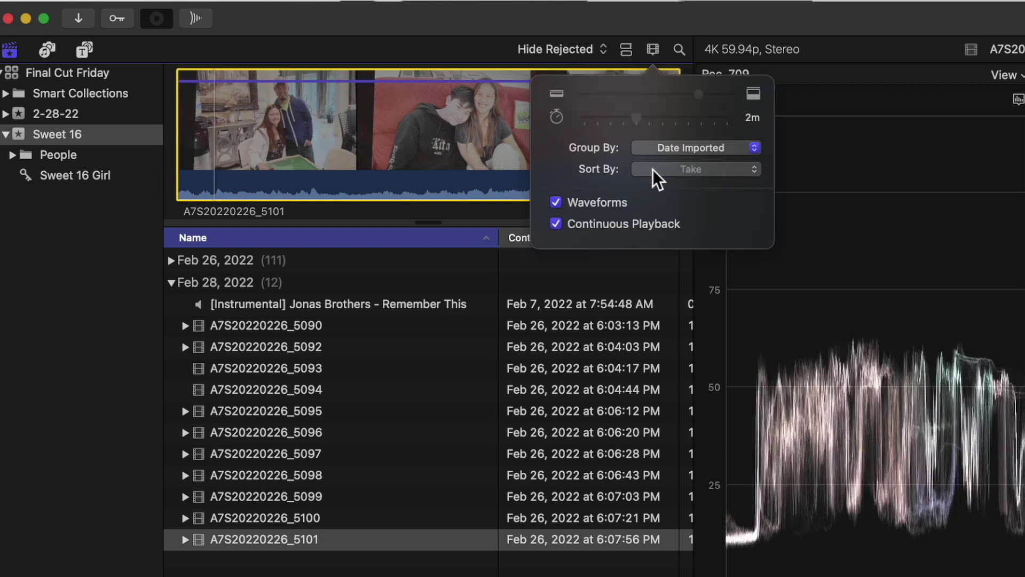
click(672, 149)
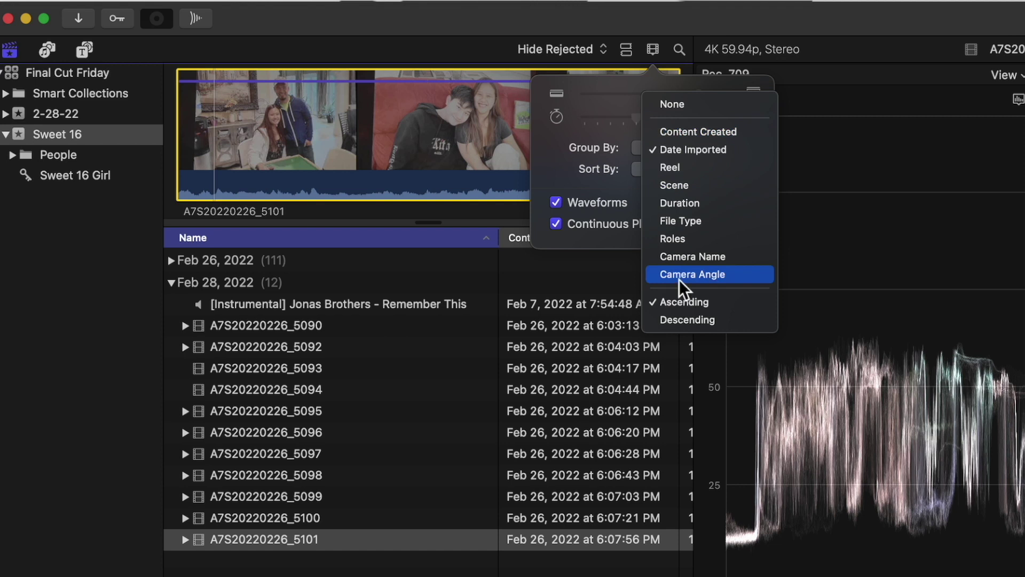
click(688, 136)
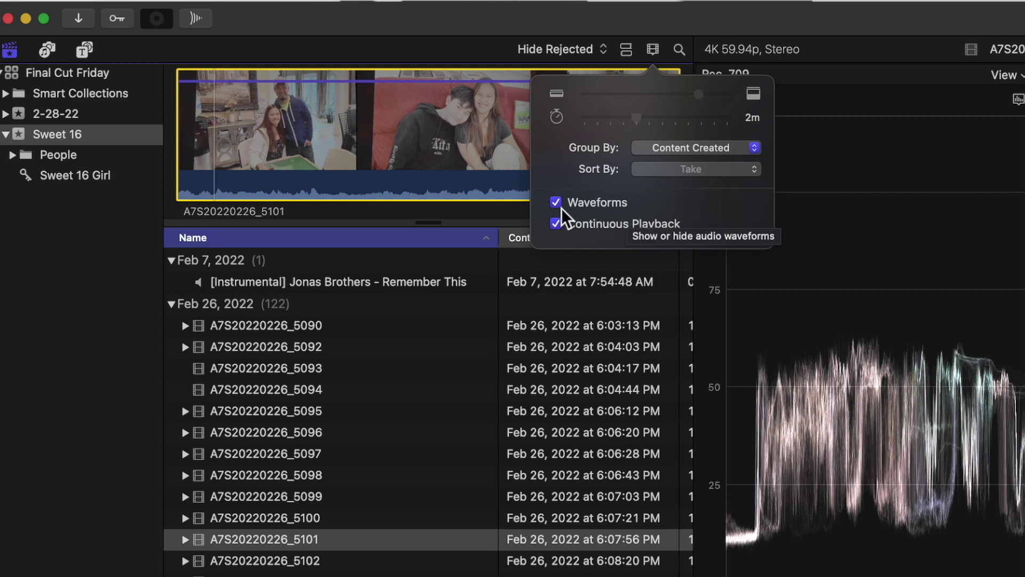
click(489, 166)
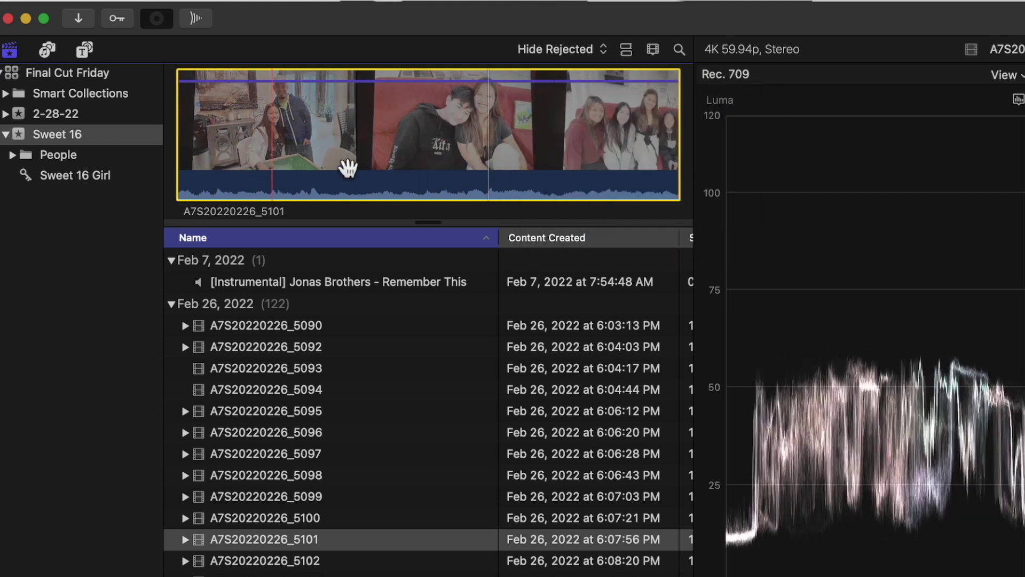
- Try hiding the audio waveforms on clip A7S20220226_5101 in list mode and show them again
click(653, 51)
click(556, 203)
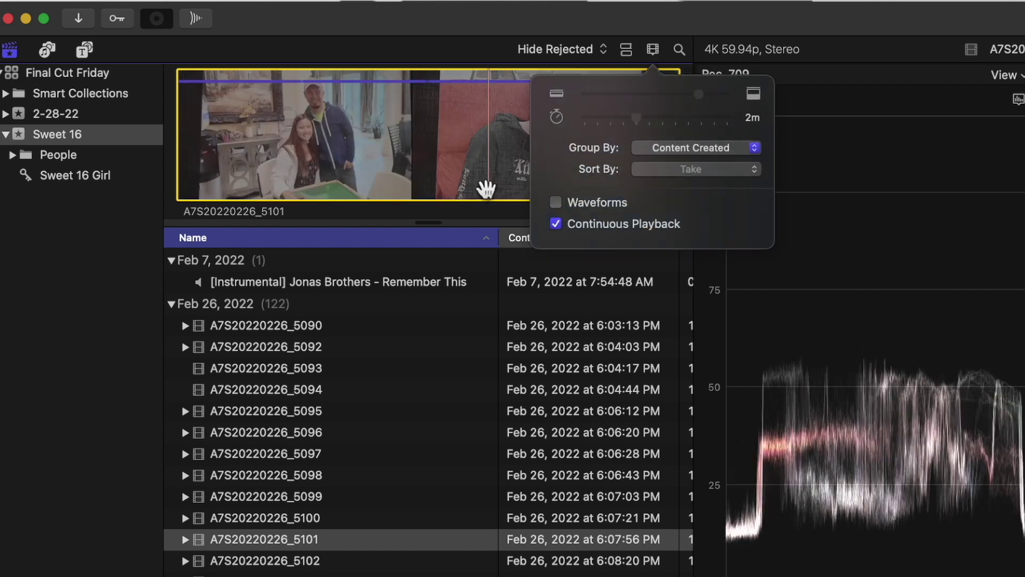
click(433, 174)
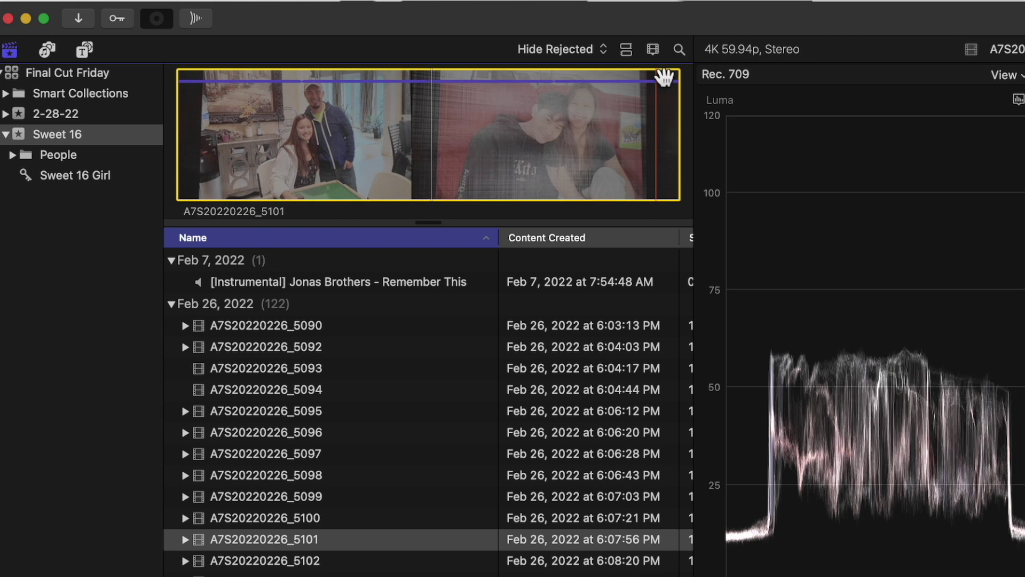
click(627, 51)
click(626, 51)
click(657, 51)
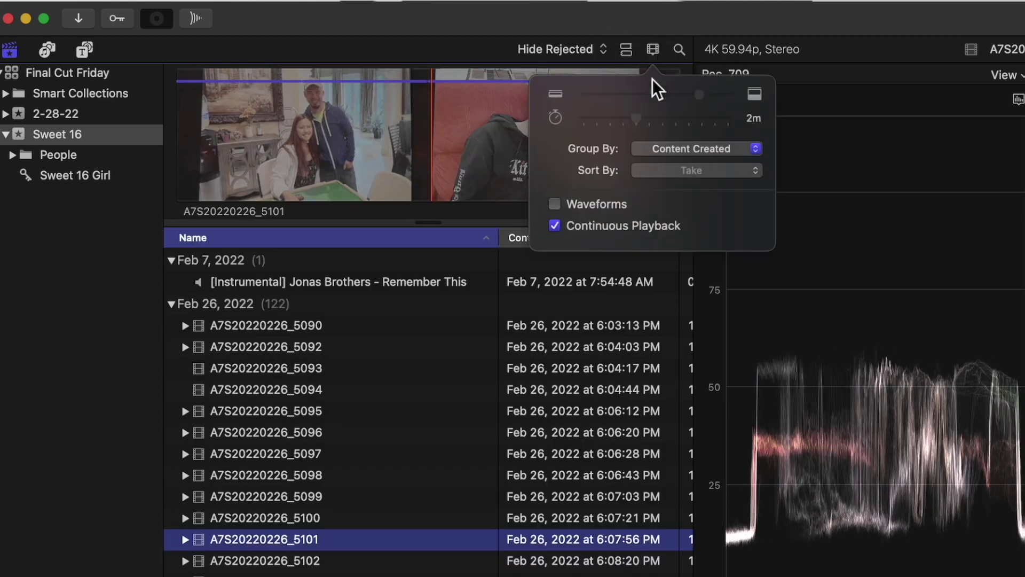
click(557, 202)
- Select clip A7S20220226_5095 in the list and try hiding its audio waveform
click(283, 438)
click(283, 438)
click(283, 410)
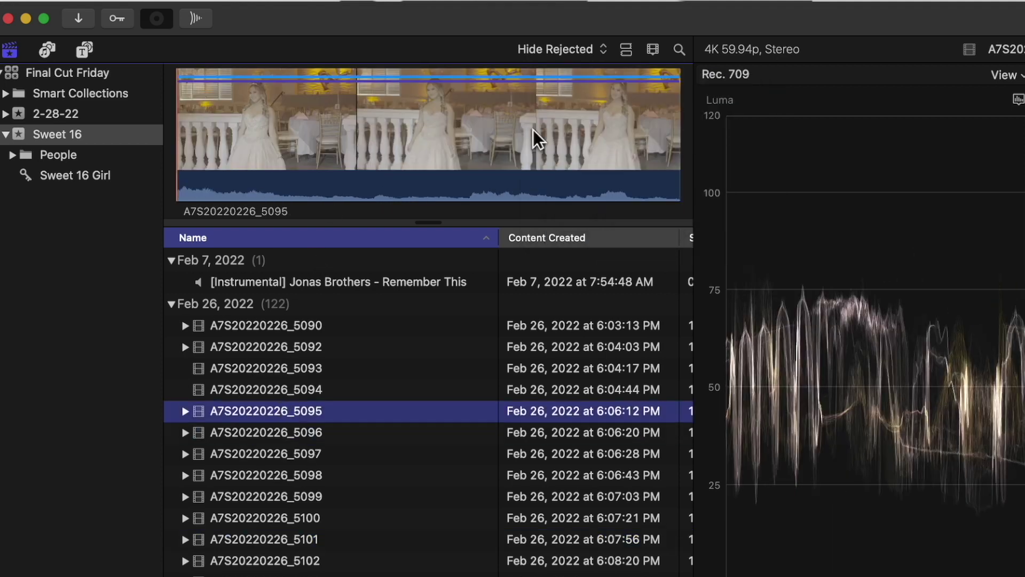
click(628, 51)
click(629, 48)
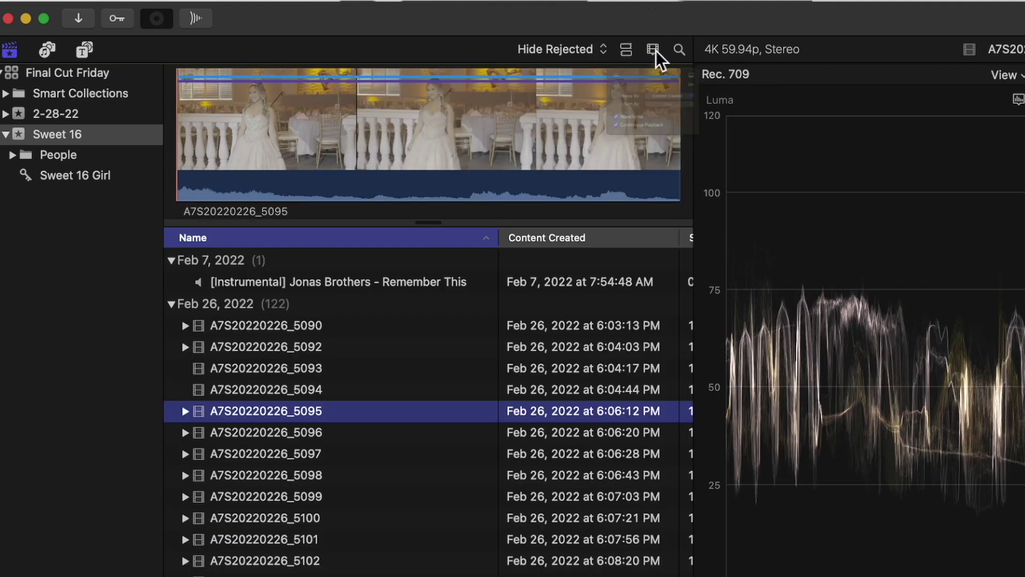
click(654, 50)
click(556, 203)
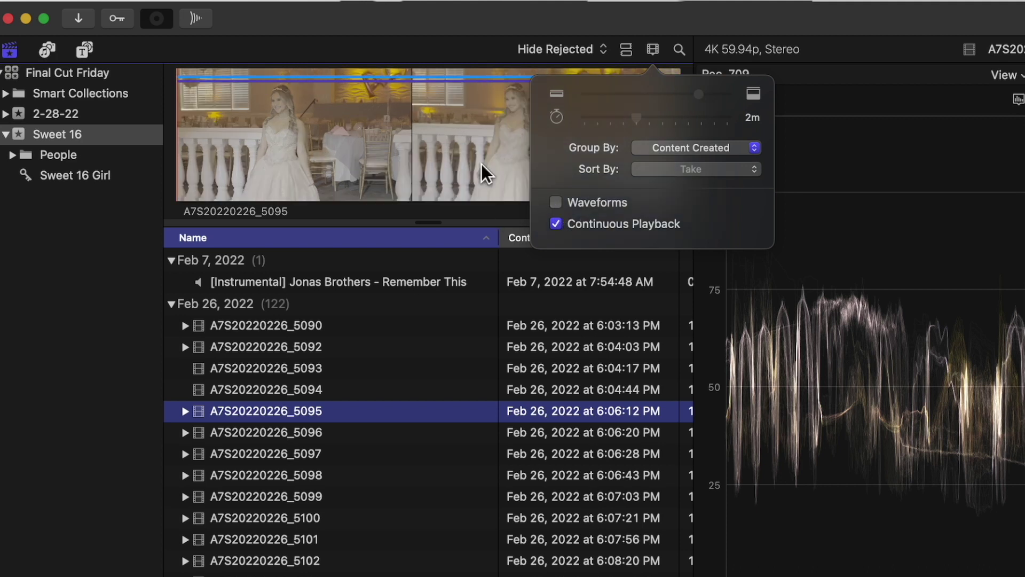
- Switch the browser to filmstrip mode and compare the clips with audio waveforms hidden and shown
click(650, 50)
click(629, 51)
scroll(500, 315, down, 1)
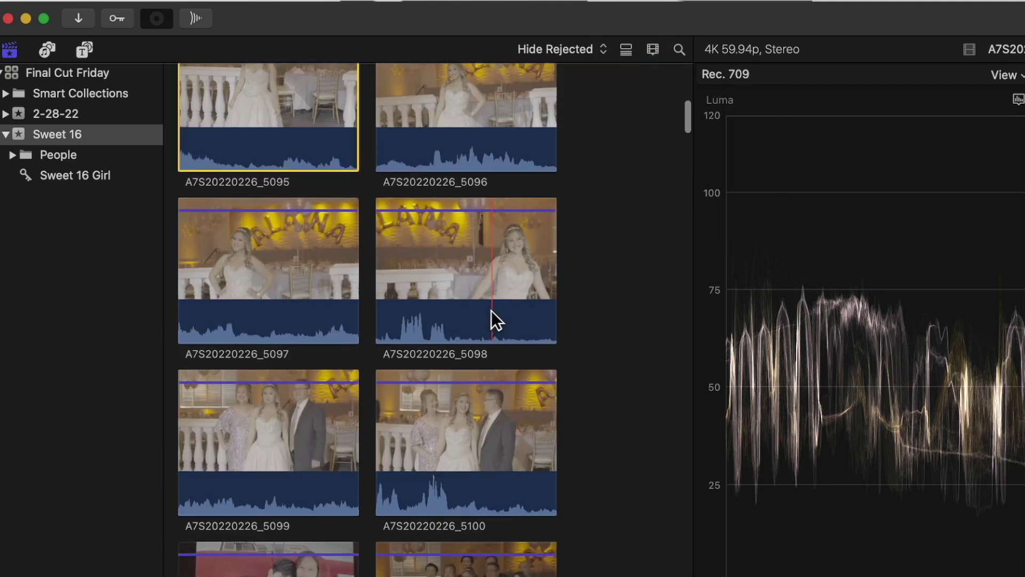
click(653, 49)
click(555, 203)
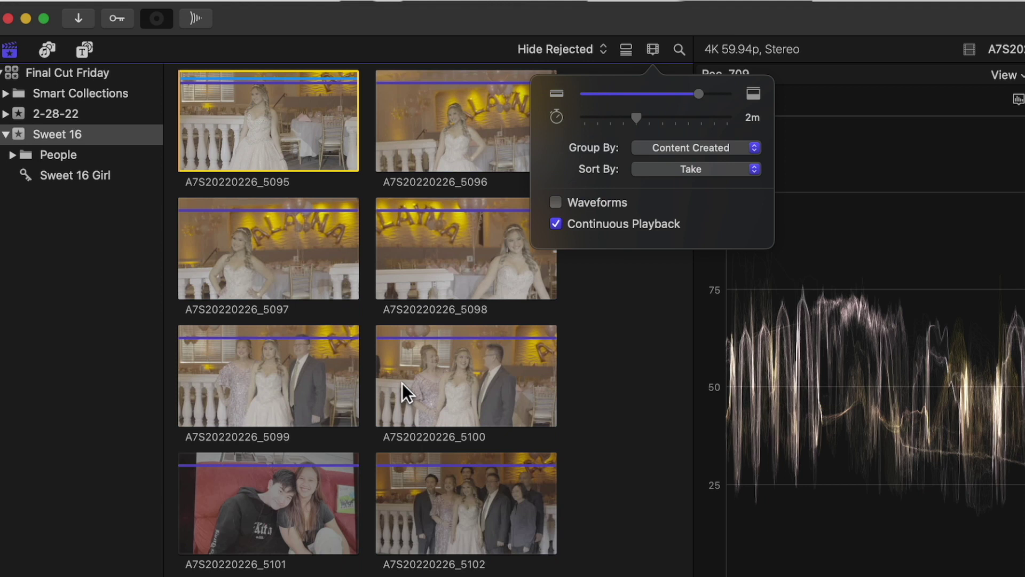
scroll(406, 375, down, 8)
scroll(411, 369, up, 3)
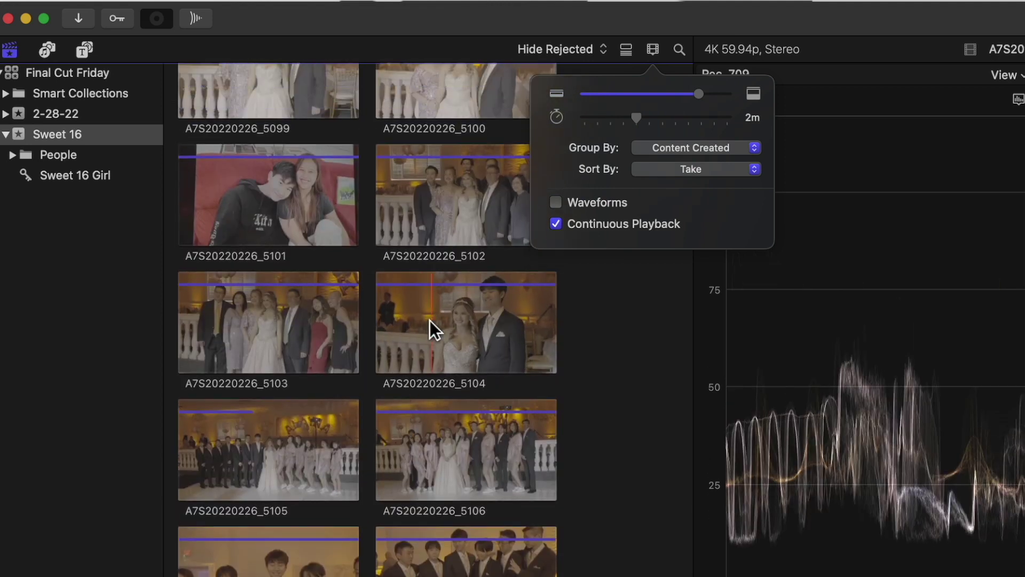
click(556, 203)
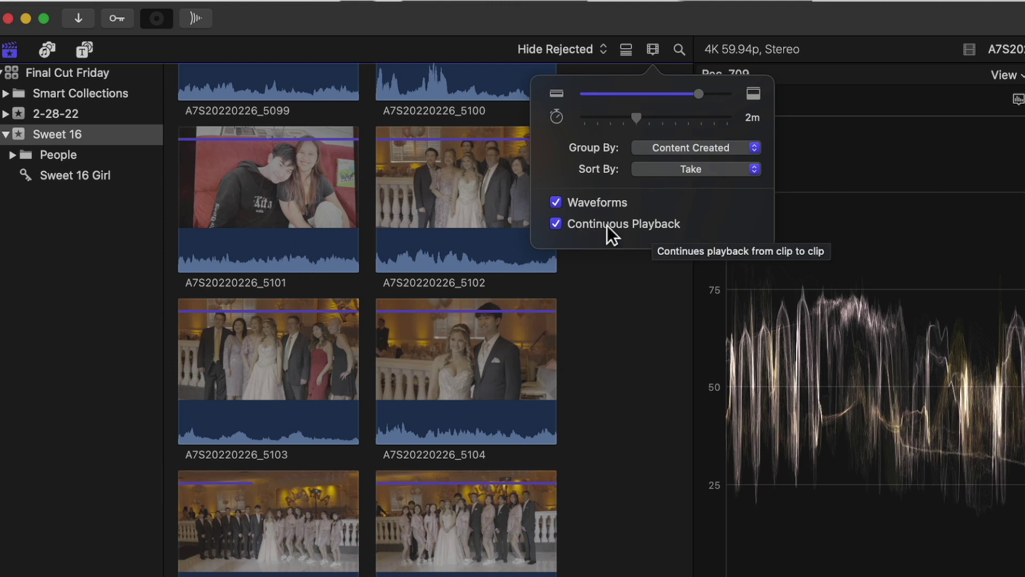
- Turn off Continuous Playback and test playback from clip A7S20220226_5102
click(460, 218)
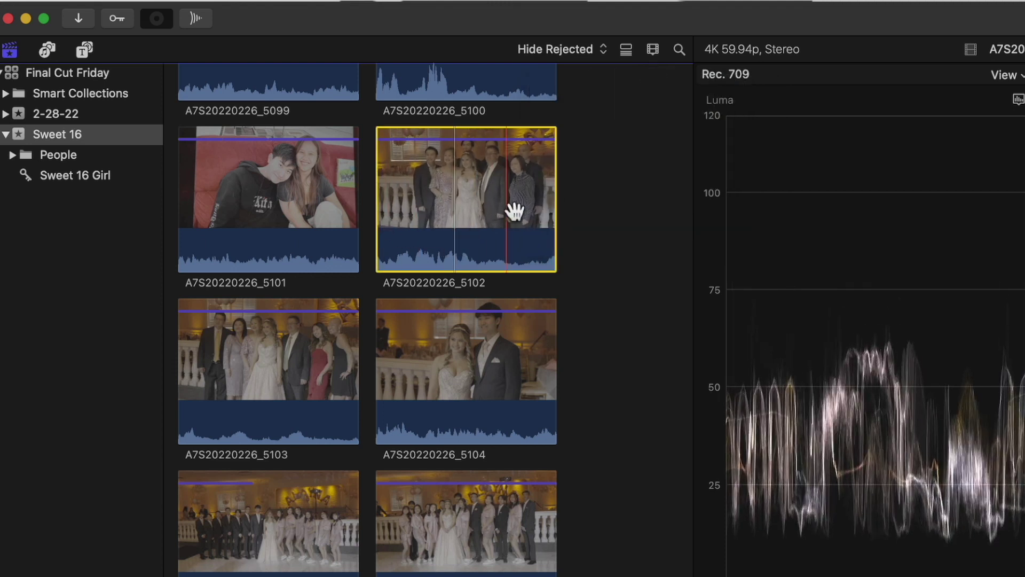
click(653, 49)
click(556, 223)
key(space)
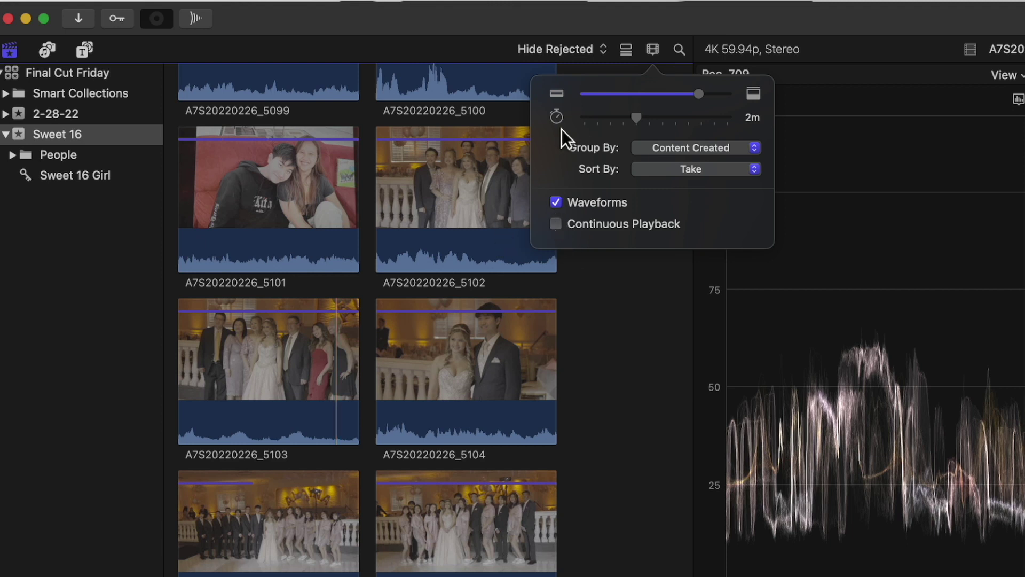
click(652, 49)
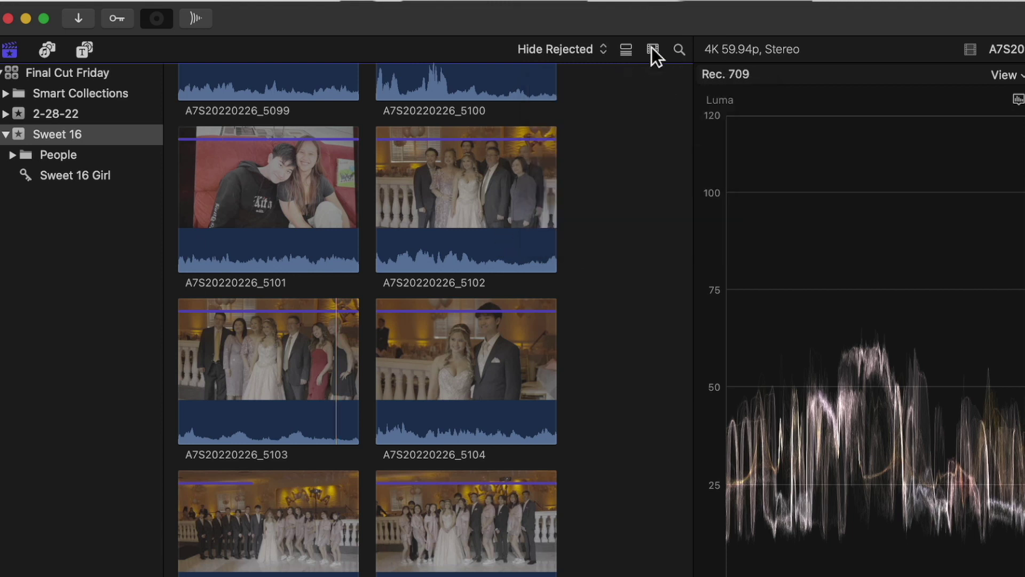
- Search the Sweet 16 event's clips for "100"
click(684, 53)
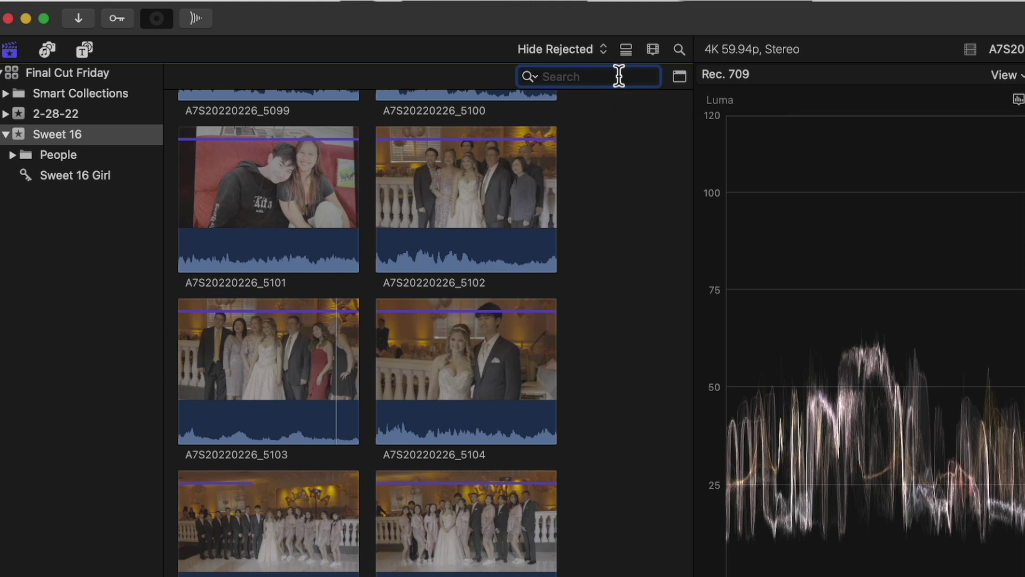
text(a)
key(BackSpace)
text(100)
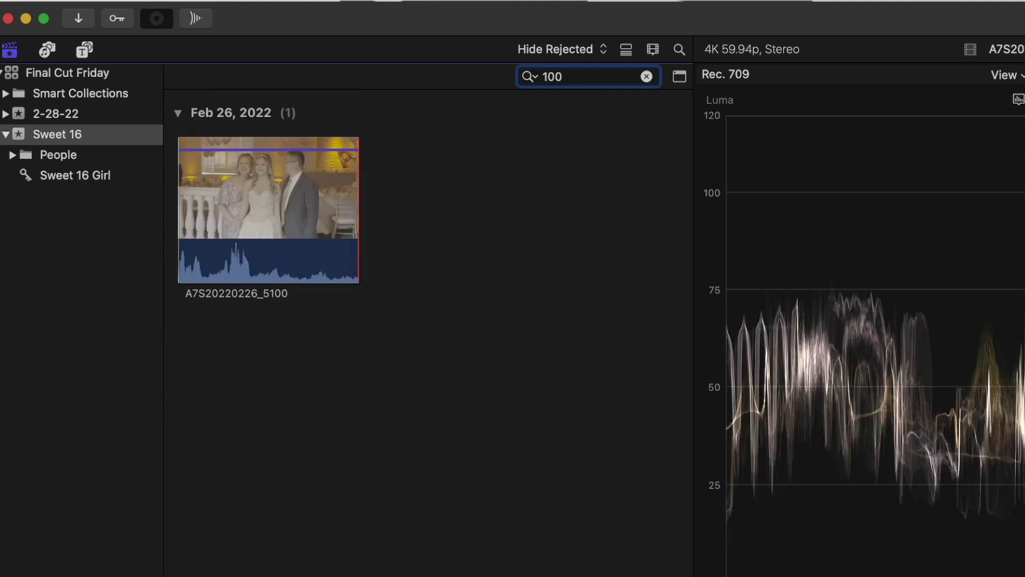
click(788, 143)
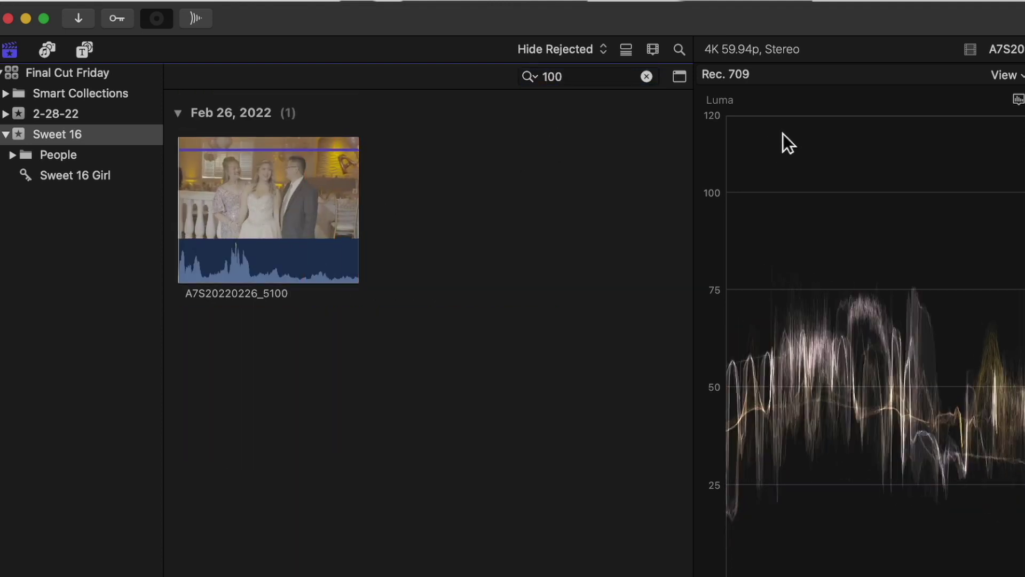
- Replace the clip search with "a7s" and browse through the matching clips
click(646, 79)
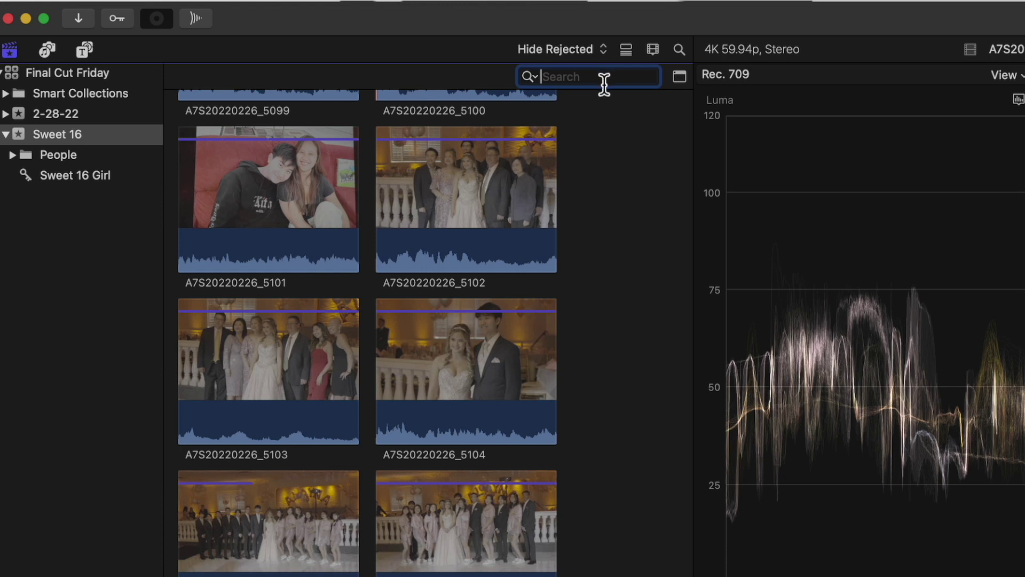
text(a7s)
scroll(403, 278, down, 3)
scroll(388, 259, down, 8)
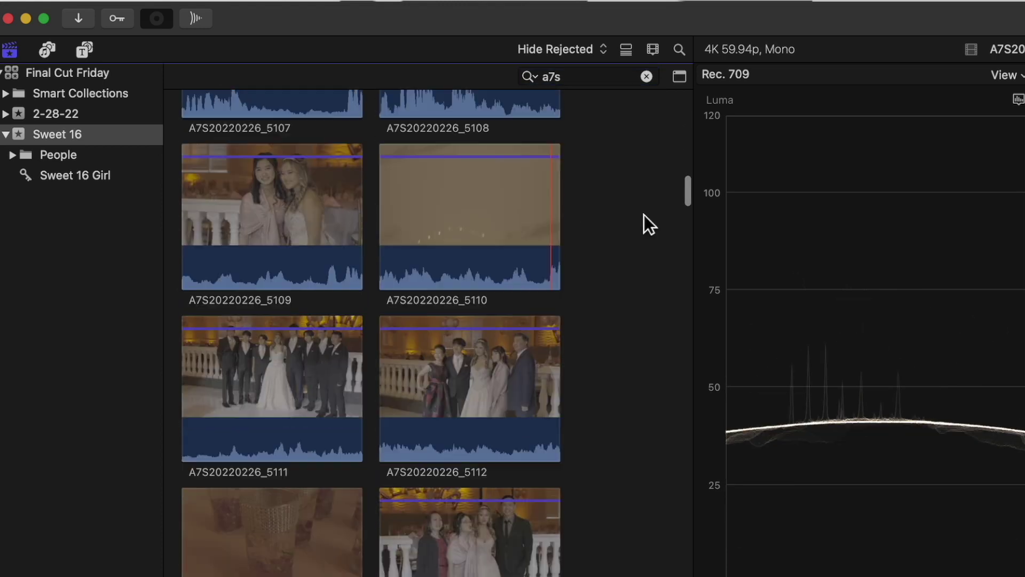
drag(684, 194, 690, 10)
- Replace the clip search with "jona" and select the matching instrumental track
click(646, 78)
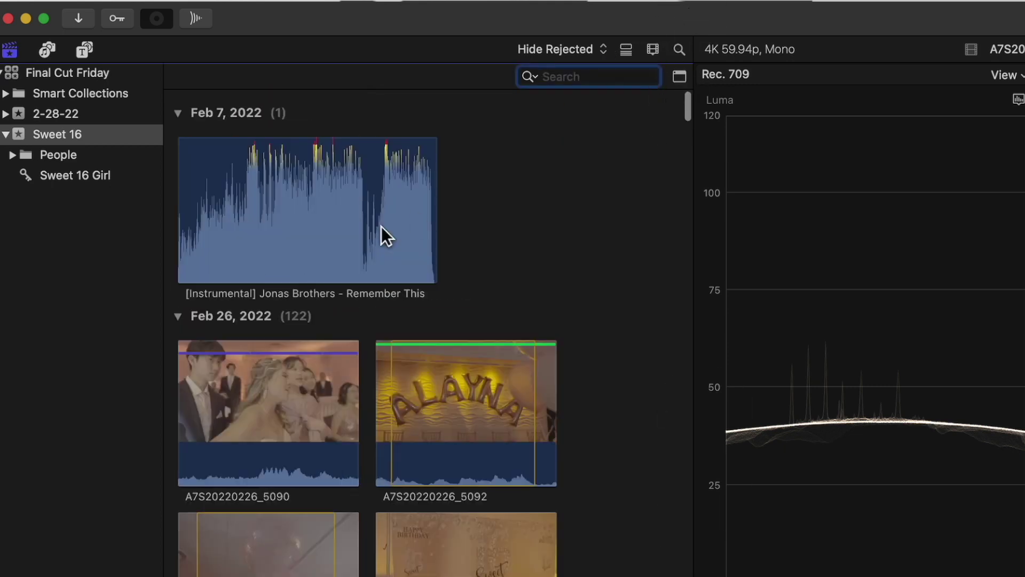
text(jona)
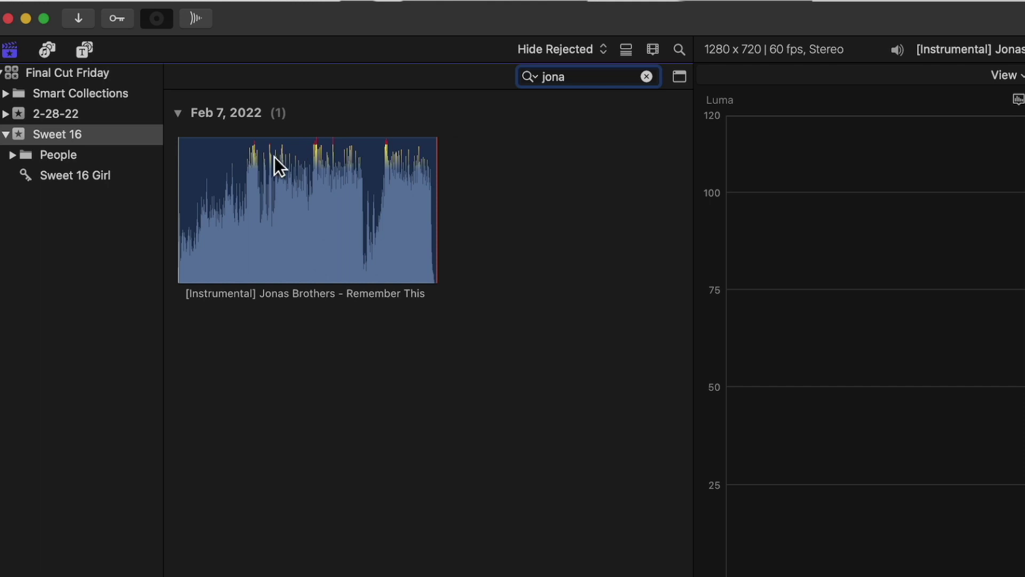
click(323, 179)
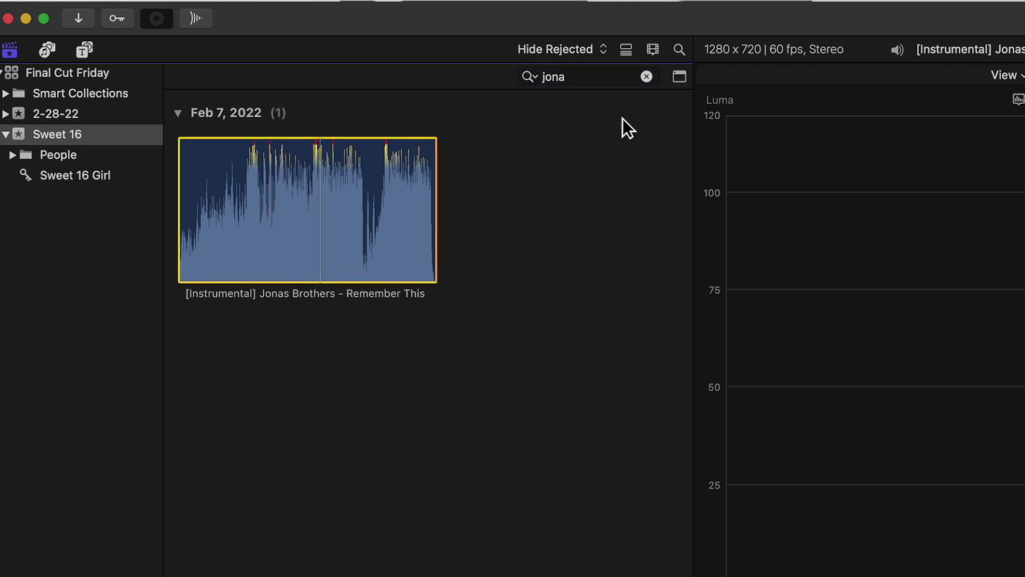
- Clear the clip search and open the Filter window for a more detailed search
click(647, 77)
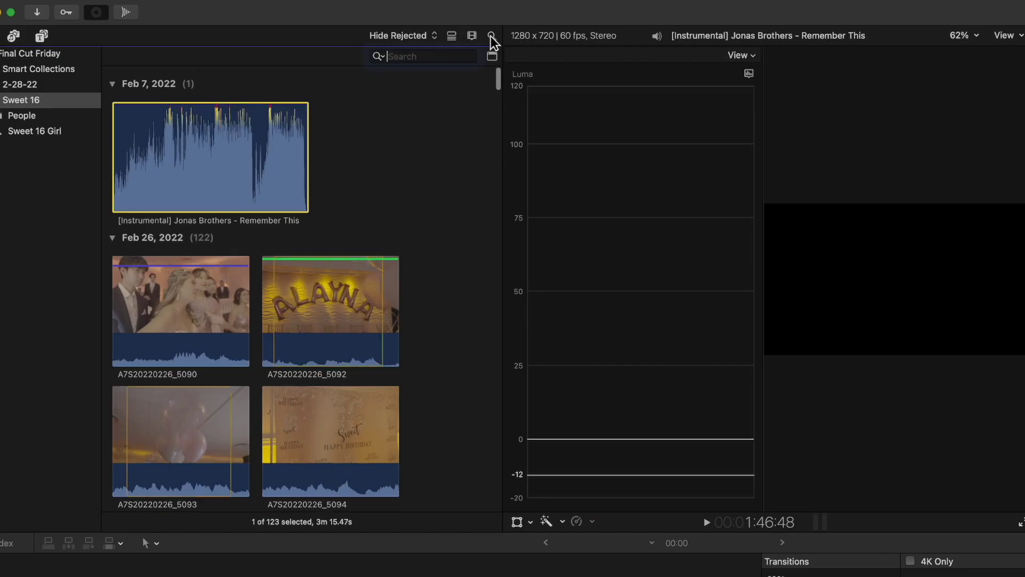
click(492, 56)
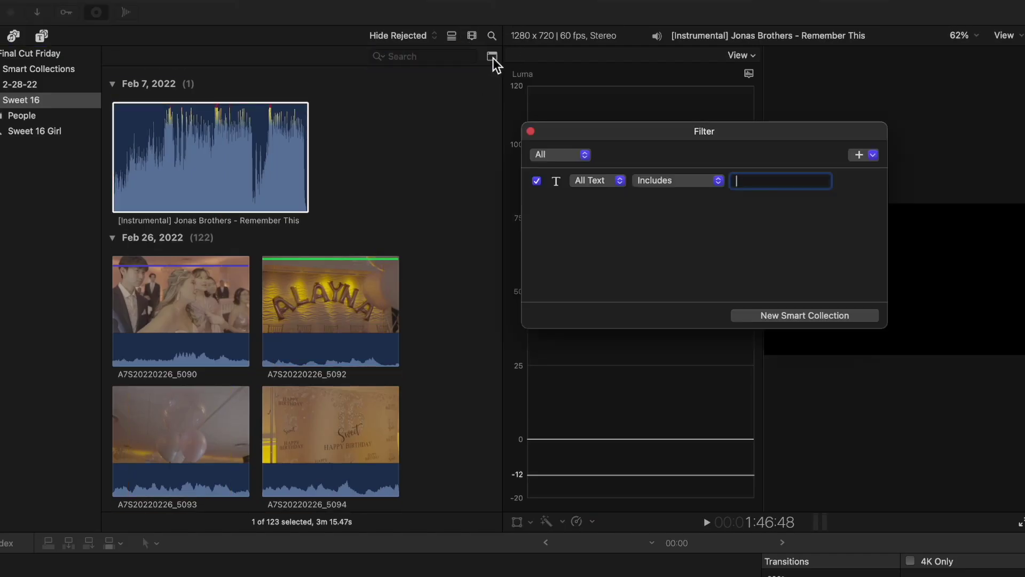